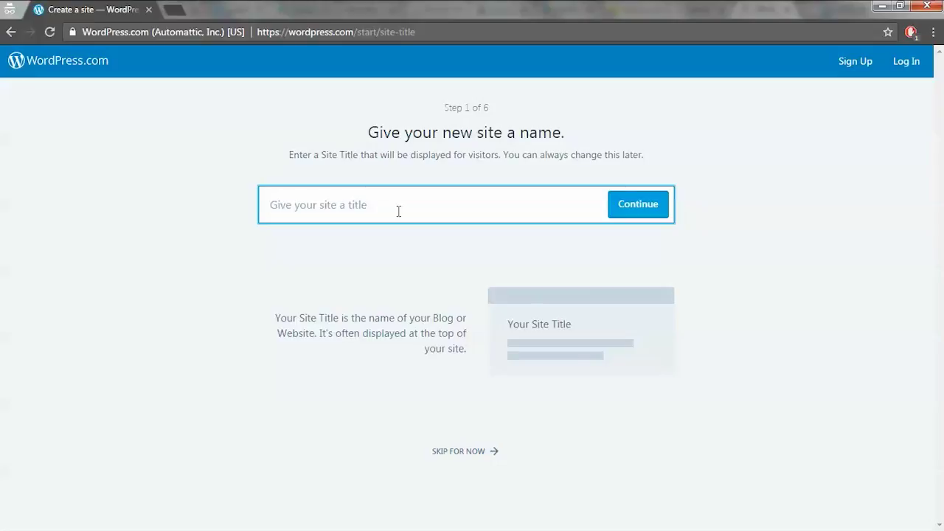
- Enter 'rafael' as the site title and submit it
{"action": "type", "text": "rafae"}
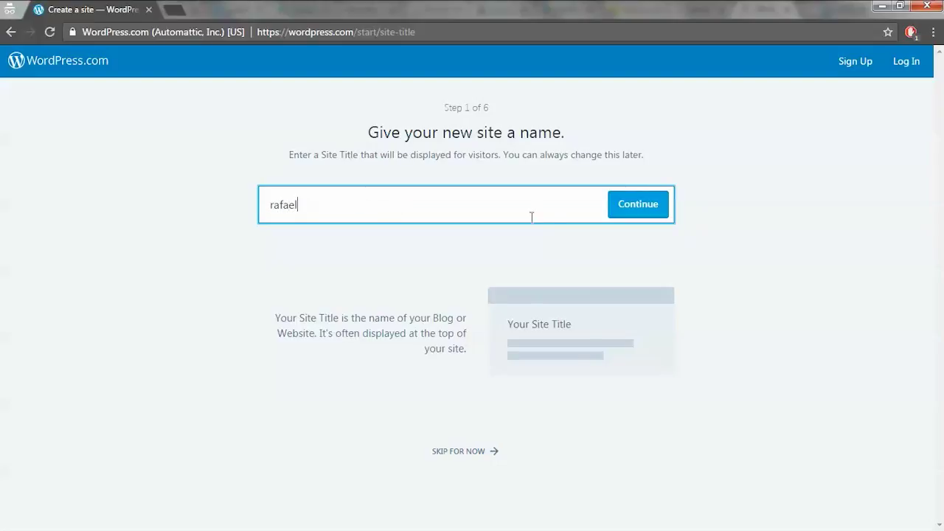
{"action": "type", "text": "l"}
{"action": "left_click", "coordinate": [624, 229]}
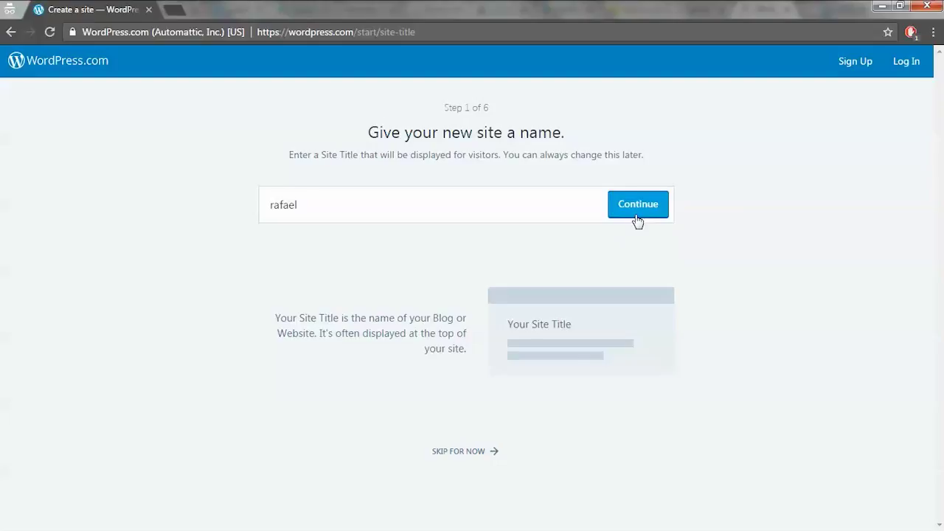
{"action": "left_click", "coordinate": [637, 205]}
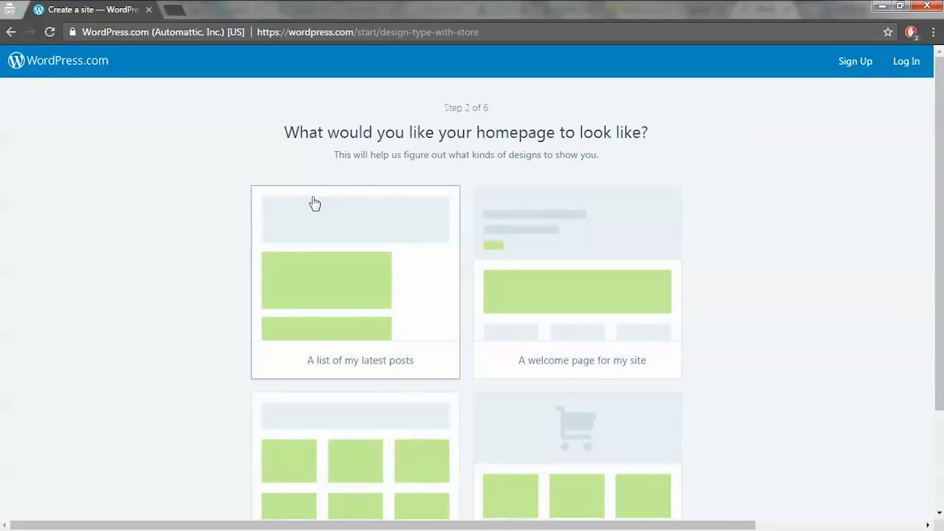
{"action": "scroll", "coordinate": [806, 233], "scroll_direction": "down", "scroll_amount": 1}
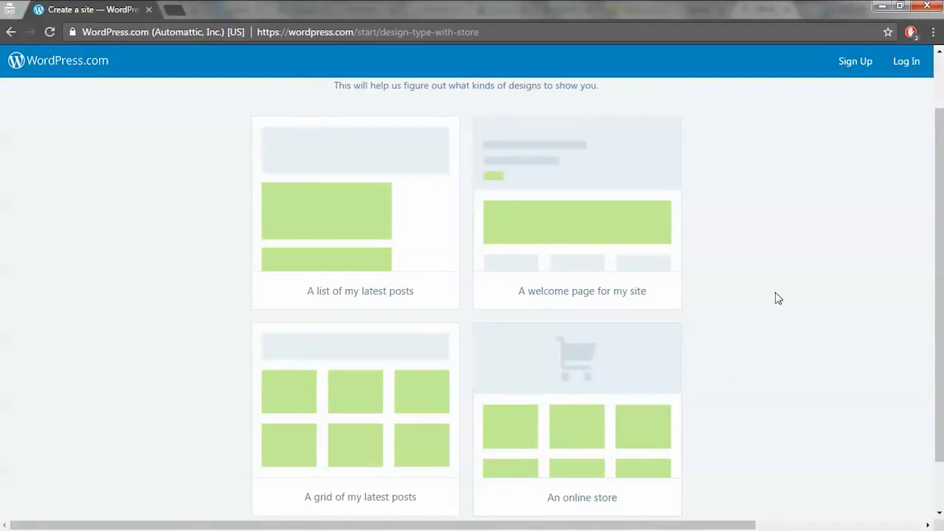
{"action": "scroll", "coordinate": [627, 363], "scroll_direction": "up", "scroll_amount": 1}
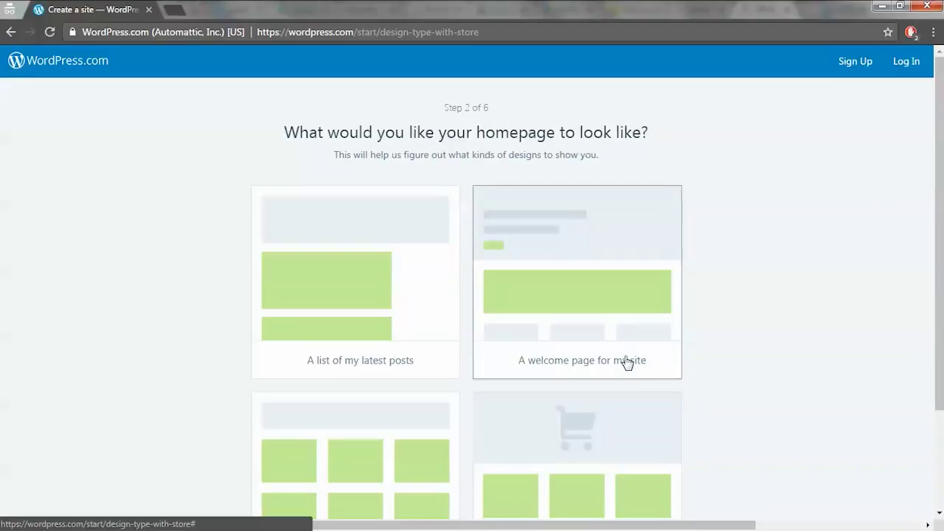
{"action": "scroll", "coordinate": [626, 362], "scroll_direction": "down", "scroll_amount": 2}
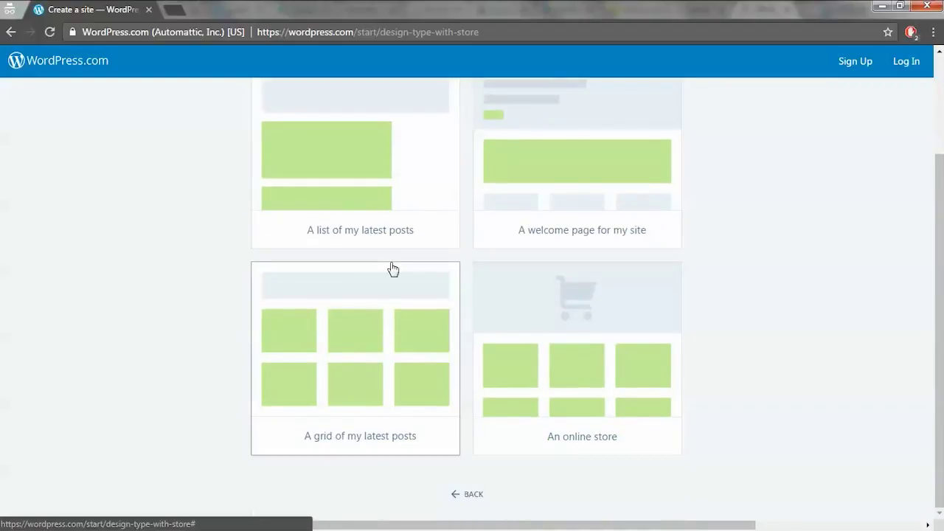
{"action": "scroll", "coordinate": [358, 251], "scroll_direction": "up", "scroll_amount": 2}
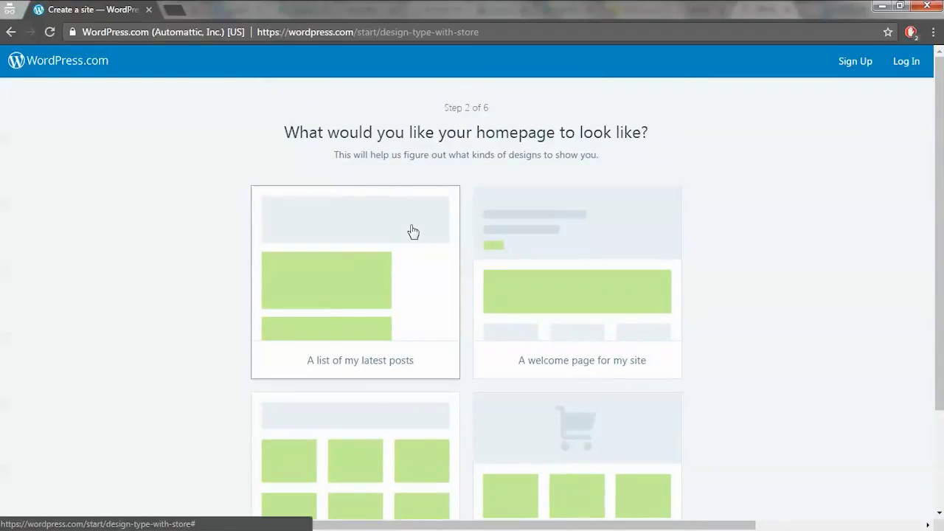
{"action": "scroll", "coordinate": [413, 231], "scroll_direction": "down", "scroll_amount": 1}
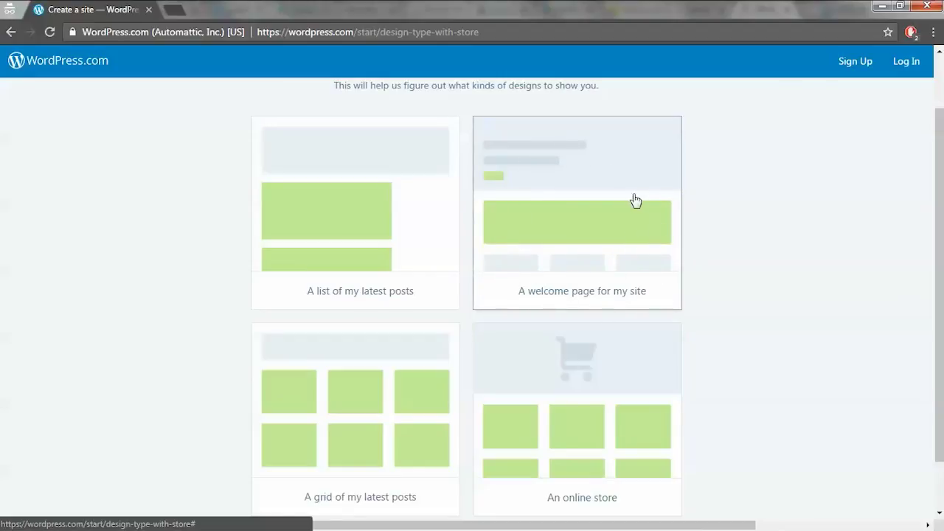
{"action": "scroll", "coordinate": [568, 270], "scroll_direction": "up", "scroll_amount": 1}
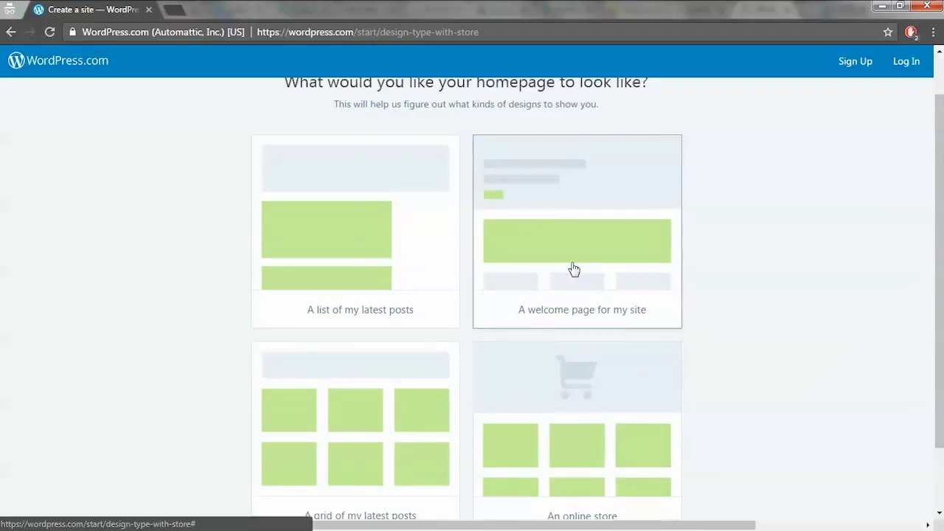
{"action": "scroll", "coordinate": [573, 270], "scroll_direction": "down", "scroll_amount": 1}
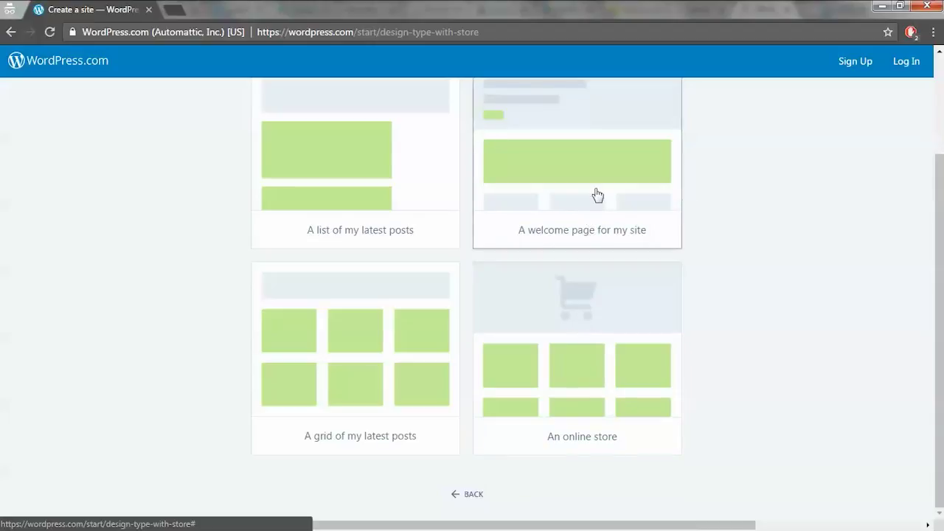
{"action": "scroll", "coordinate": [937, 301], "scroll_direction": "up", "scroll_amount": 1}
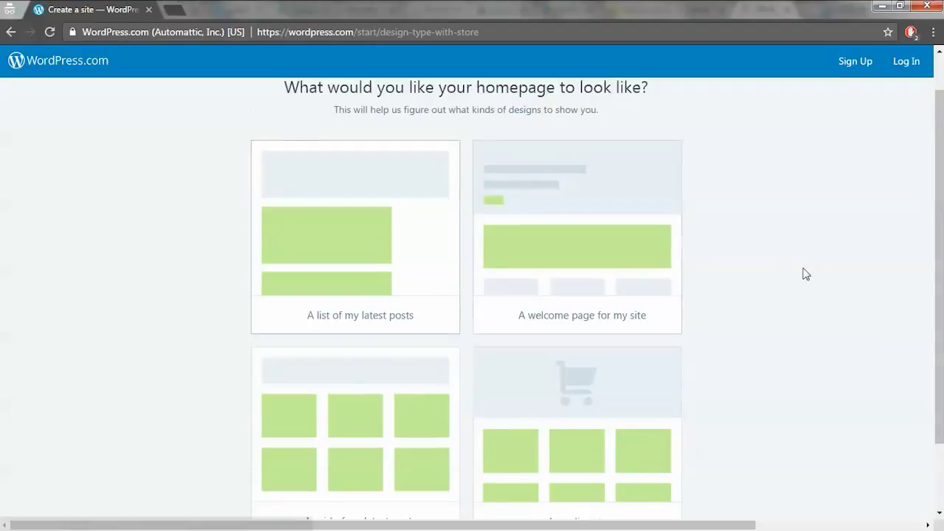
- Pick 'A list of my latest posts' for the homepage, then choose the Hemingway Rewritten theme
{"action": "left_click", "coordinate": [377, 238]}
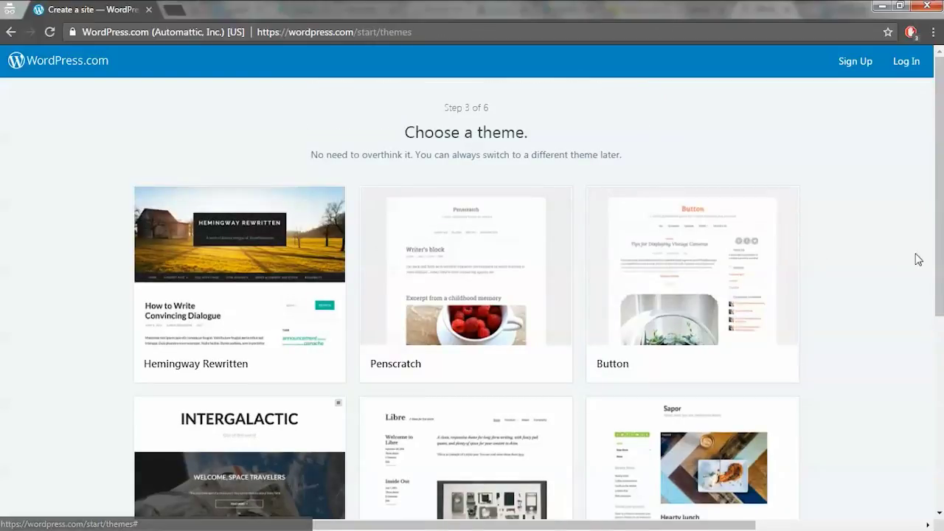
{"action": "scroll", "coordinate": [937, 197], "scroll_direction": "down", "scroll_amount": 2}
{"action": "scroll", "coordinate": [936, 198], "scroll_direction": "up", "scroll_amount": 2}
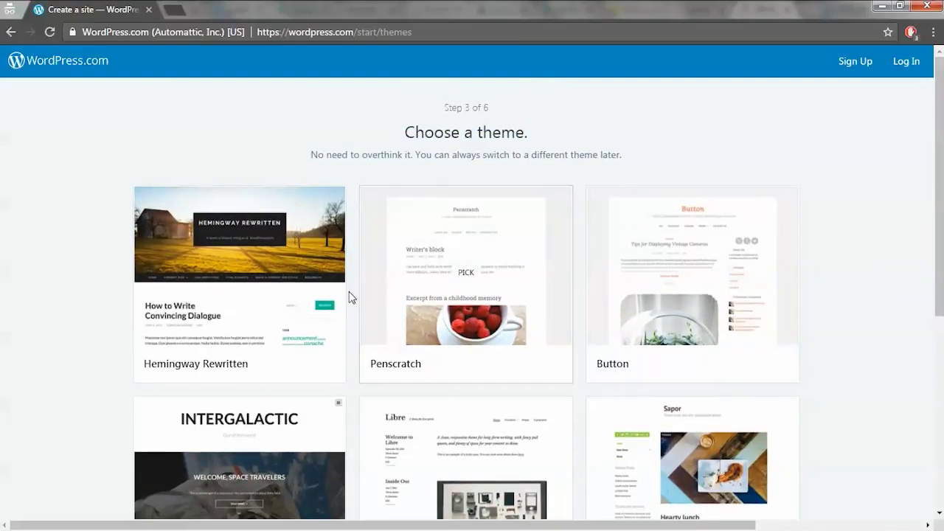
{"action": "scroll", "coordinate": [941, 223], "scroll_direction": "down", "scroll_amount": 2}
{"action": "left_click_drag", "start_coordinate": [941, 223], "coordinate": [940, 250]}
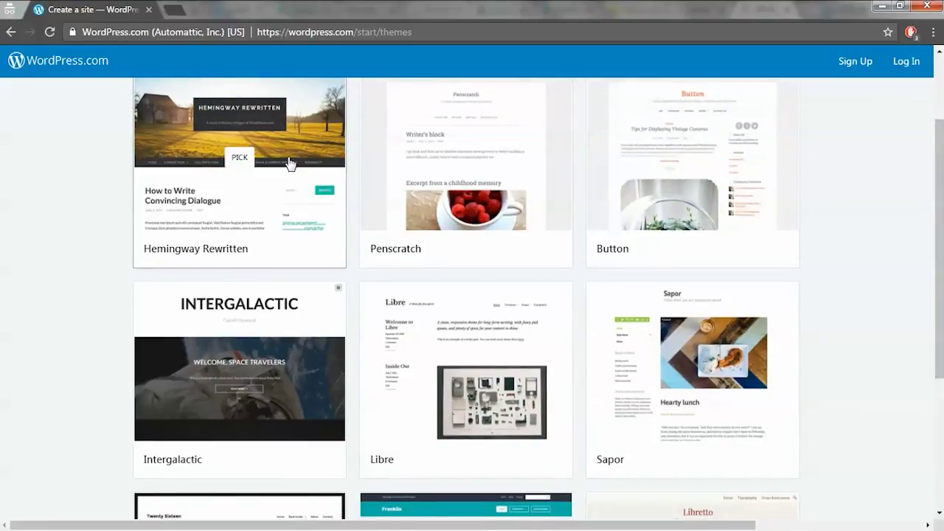
{"action": "scroll", "coordinate": [289, 164], "scroll_direction": "down", "scroll_amount": 3}
{"action": "scroll", "coordinate": [289, 164], "scroll_direction": "up", "scroll_amount": 5}
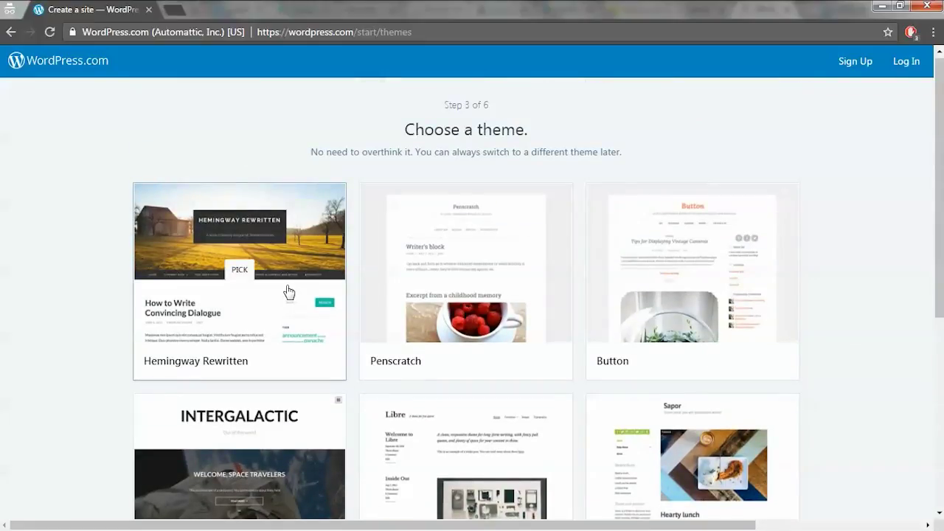
{"action": "left_click", "coordinate": [289, 293]}
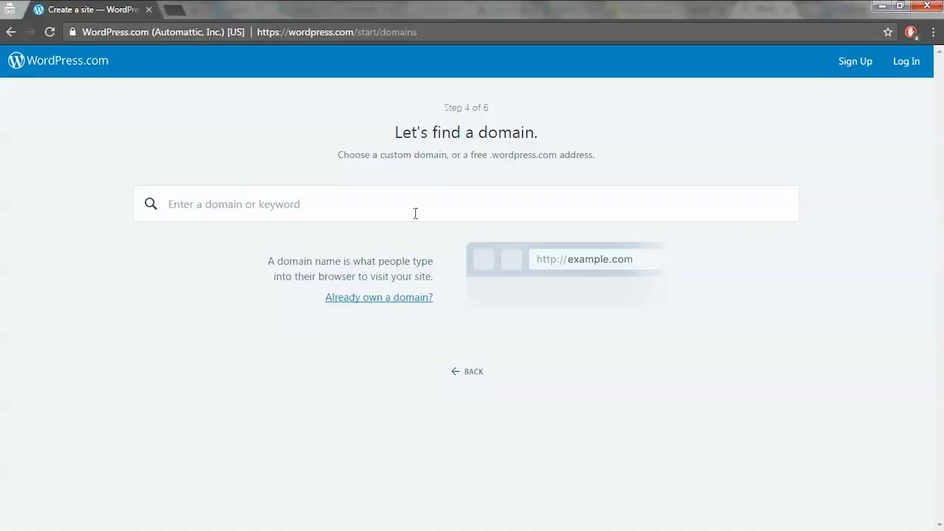
- Search domains for 'rafael' and 'rafaelblog', then replace the query with 'ecofit'
{"action": "left_click", "coordinate": [415, 213]}
{"action": "type", "text": "rafael"}
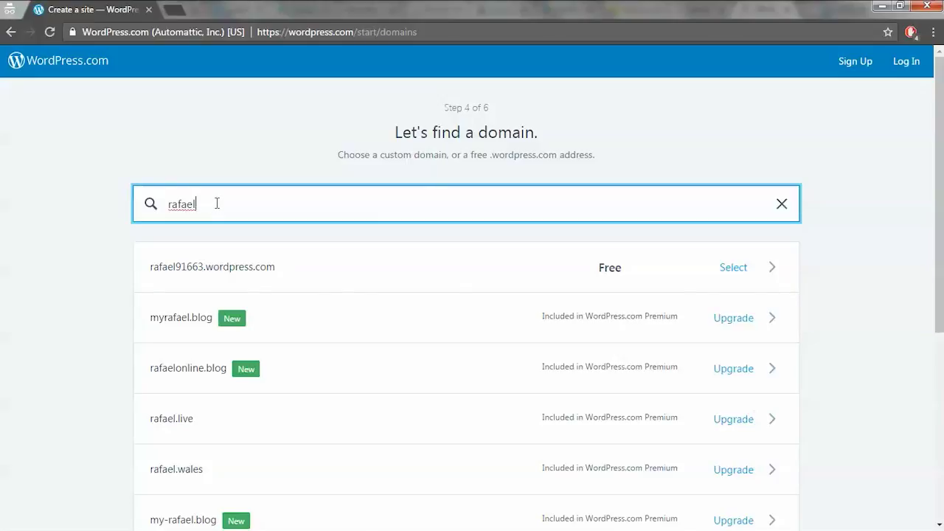
{"action": "key", "text": "BackSpace"}
{"action": "key", "text": "BackSpace"}
{"action": "key", "text": "BackSpace"}
{"action": "key", "text": "BackSpace"}
{"action": "key", "text": "BackSpace"}
{"action": "key", "text": "BackSpace"}
{"action": "type", "text": "rafael"}
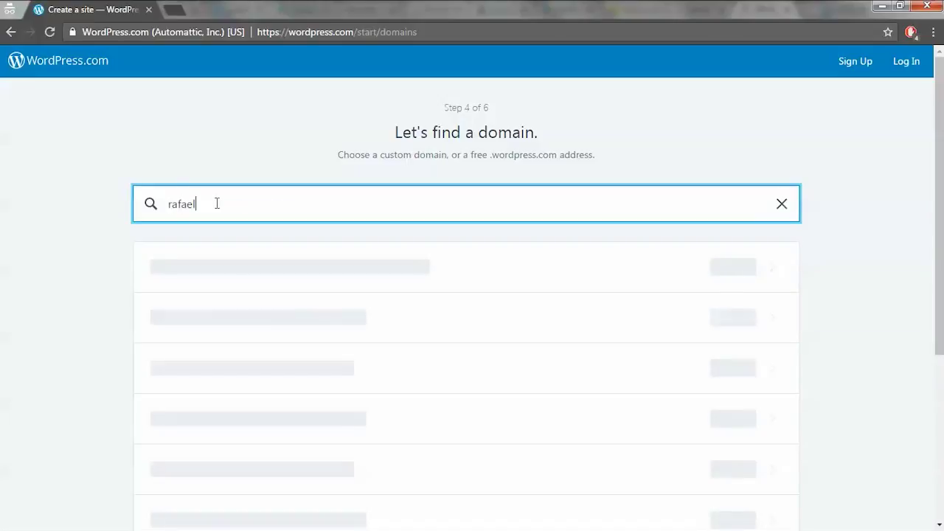
{"action": "type", "text": "blog"}
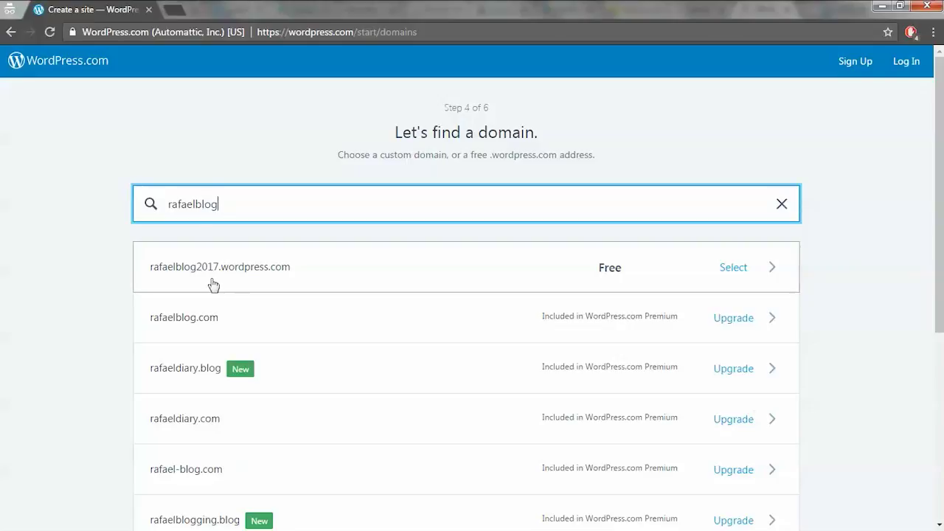
{"action": "left_click_drag", "start_coordinate": [242, 205], "coordinate": [84, 204]}
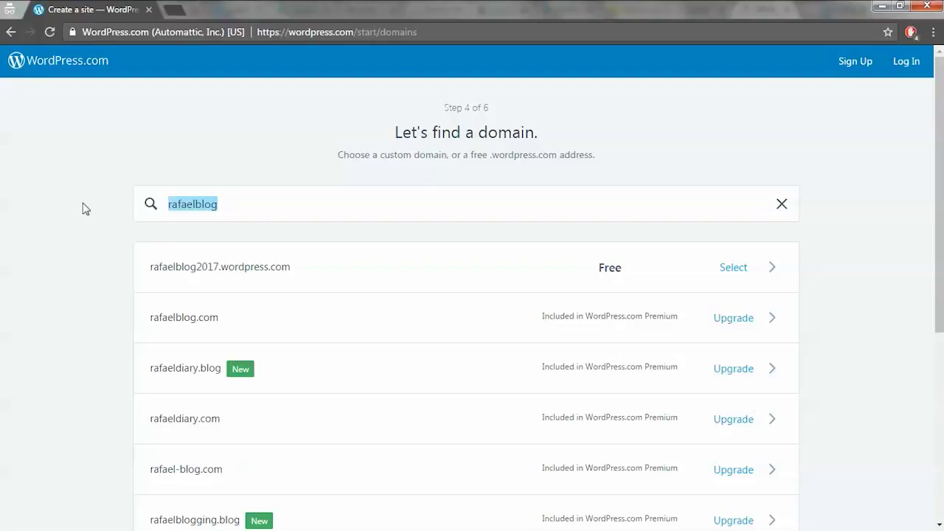
{"action": "type", "text": "ecofit"}
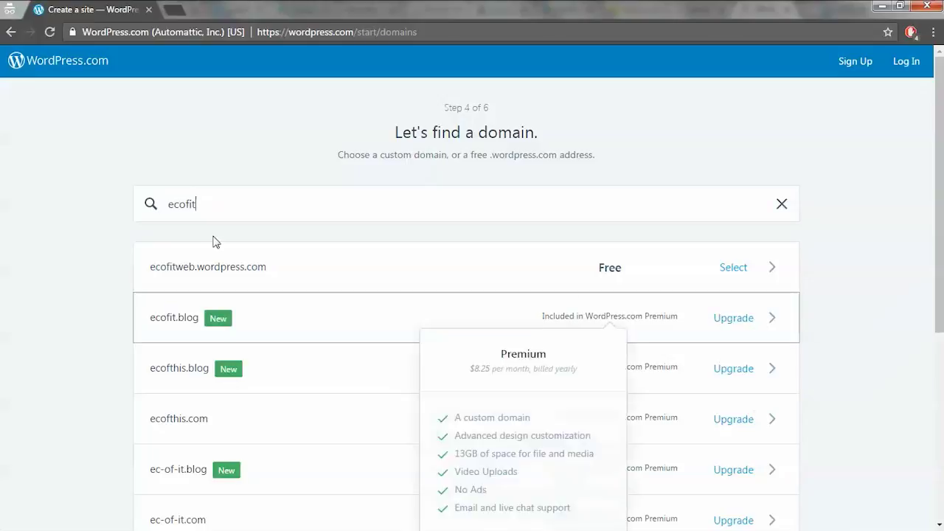
- Take the free ecofitweb.wordpress.com address on the free plan and create the account with an e-mail and password
{"action": "left_click", "coordinate": [432, 276]}
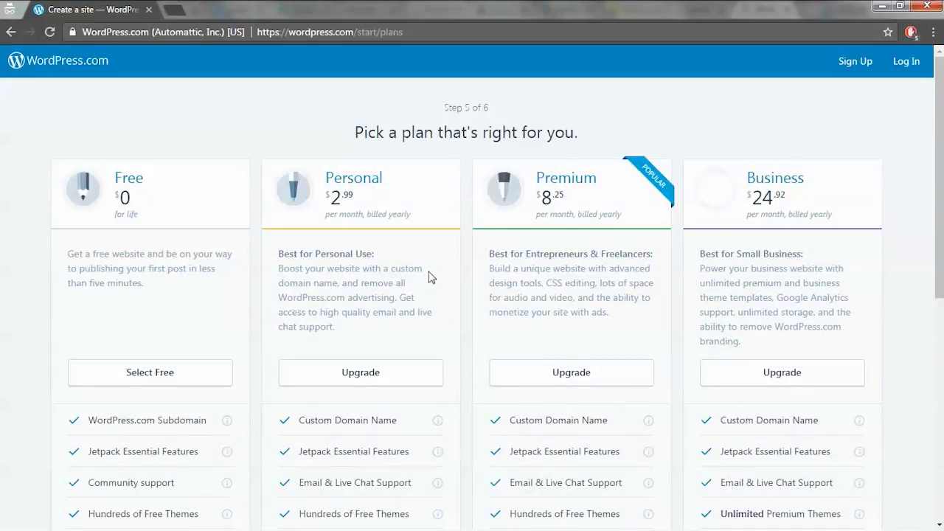
{"action": "left_click", "coordinate": [135, 371]}
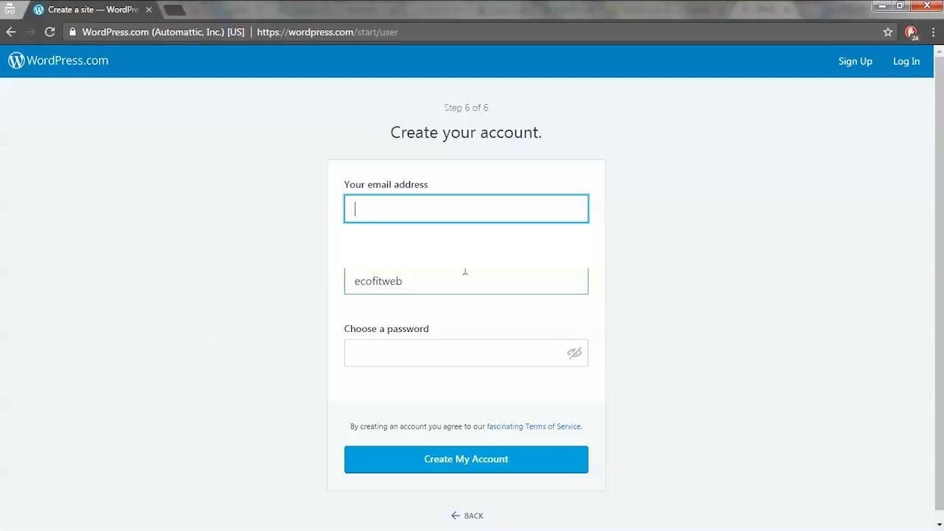
{"action": "left_click", "coordinate": [466, 208]}
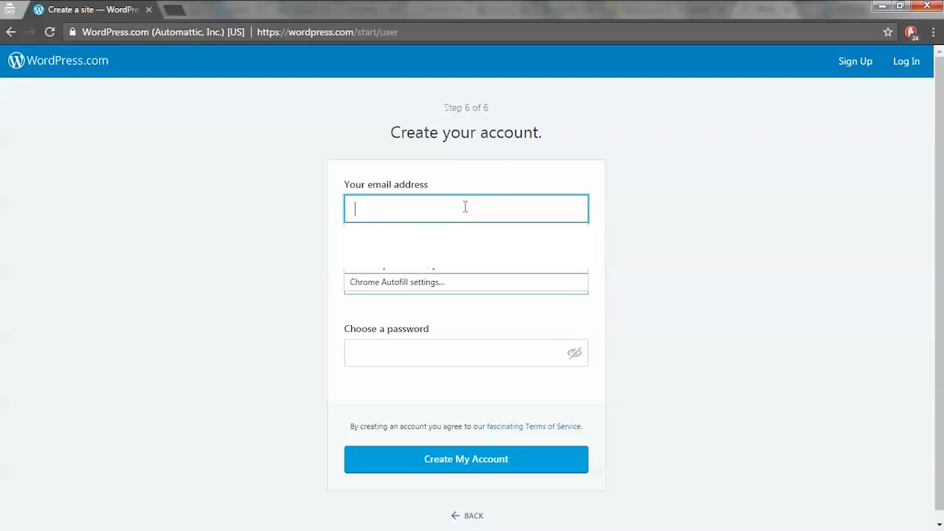
{"action": "left_click", "coordinate": [506, 202]}
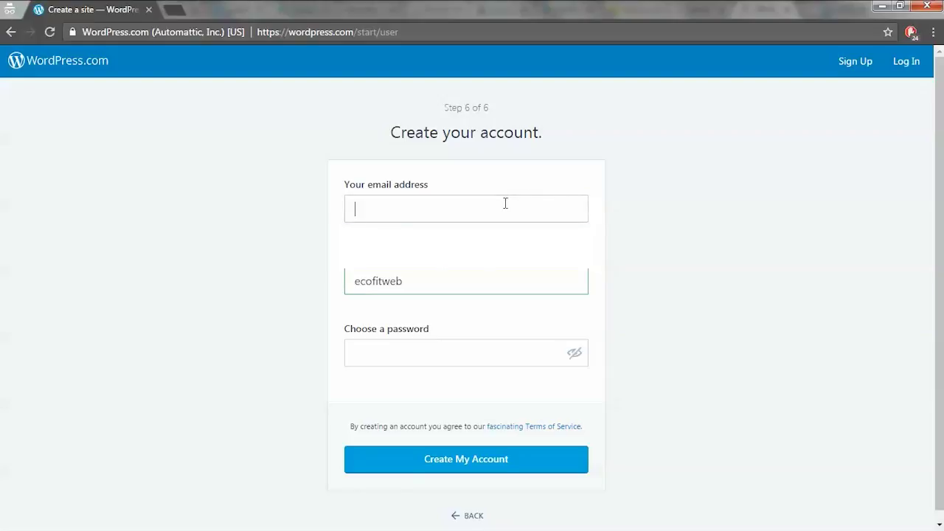
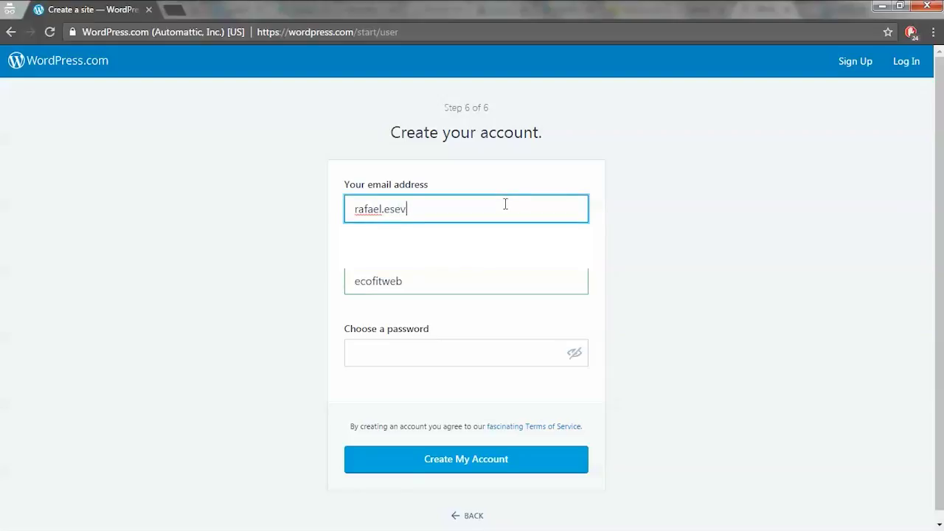
{"action": "left_click", "coordinate": [444, 359]}
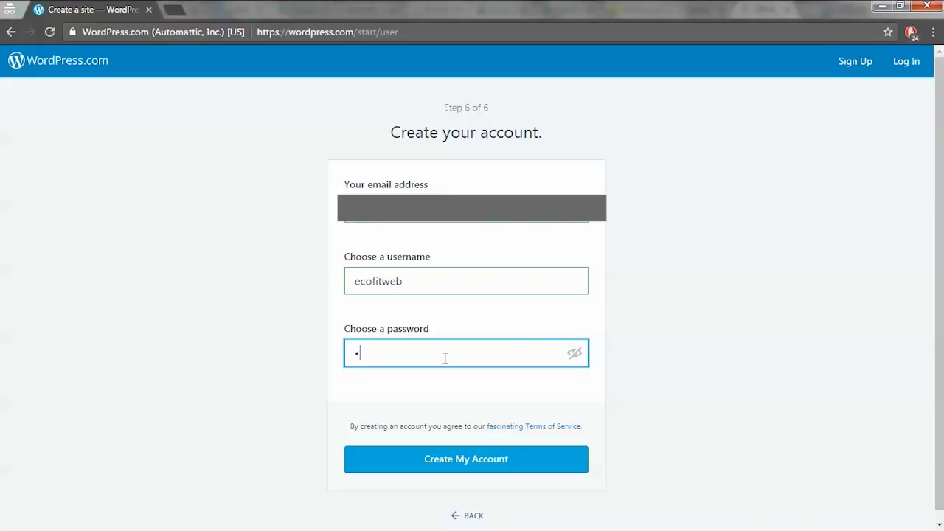
{"action": "left_click", "coordinate": [482, 465]}
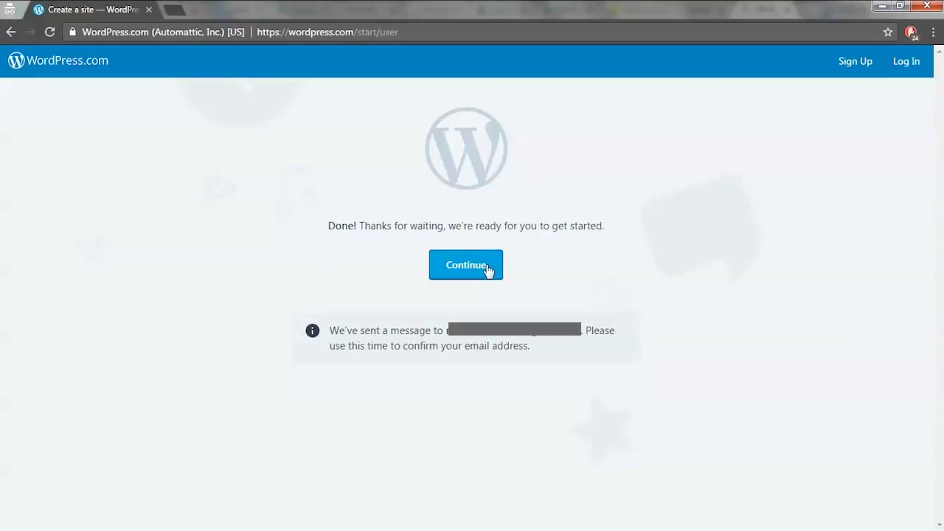
- Continue to the new site and dismiss the two-step welcome tour
{"action": "left_click", "coordinate": [487, 270]}
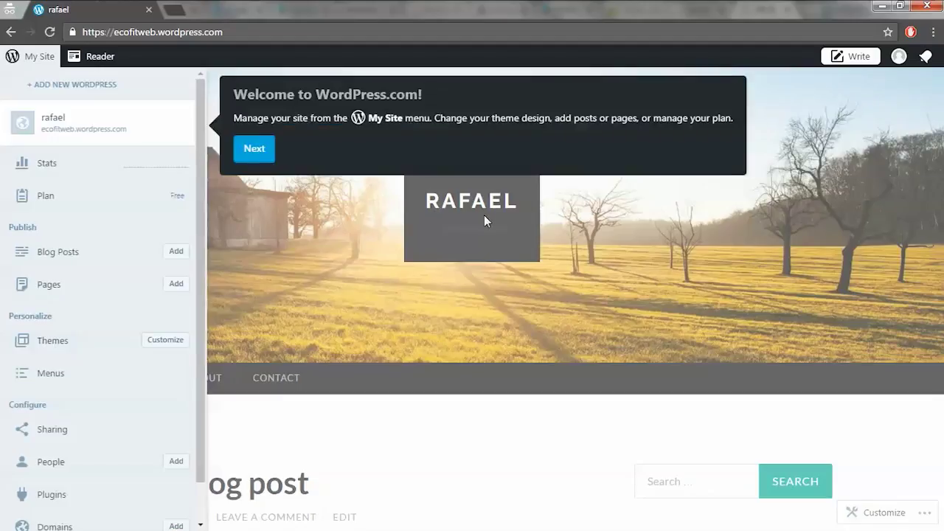
{"action": "left_click", "coordinate": [263, 153]}
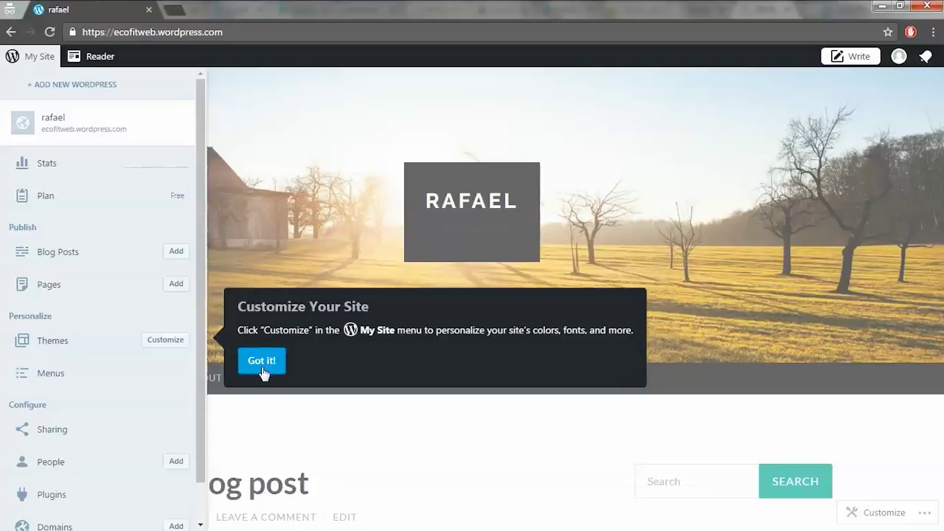
{"action": "left_click", "coordinate": [262, 367]}
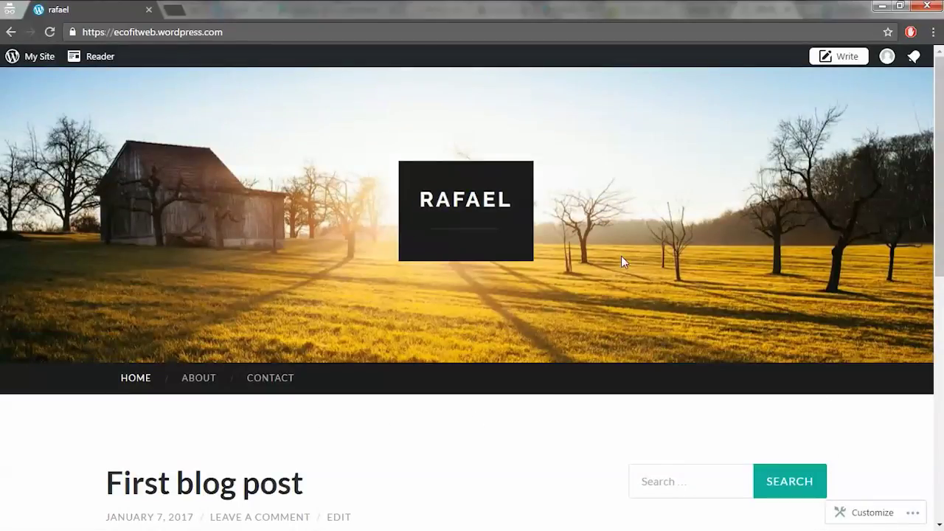
- Scroll through the rafael site's home page, then bring up the My Site menu
{"action": "scroll", "coordinate": [729, 257], "scroll_direction": "down", "scroll_amount": 5}
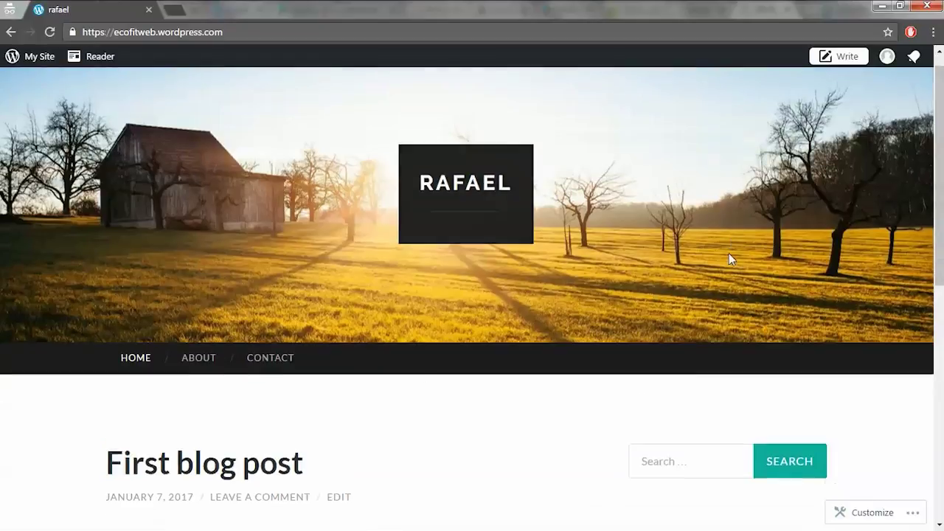
{"action": "scroll", "coordinate": [729, 258], "scroll_direction": "up", "scroll_amount": 4}
{"action": "scroll", "coordinate": [728, 257], "scroll_direction": "down", "scroll_amount": 2}
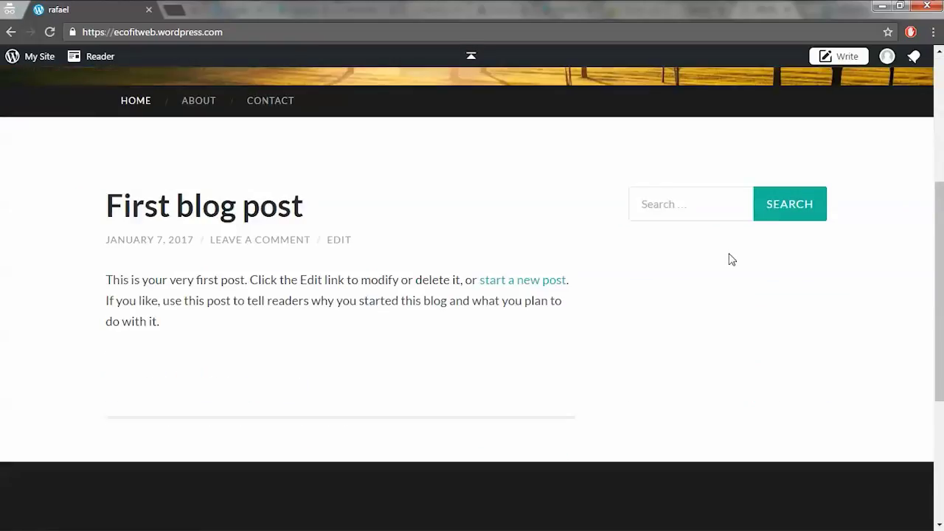
{"action": "scroll", "coordinate": [729, 257], "scroll_direction": "up", "scroll_amount": 4}
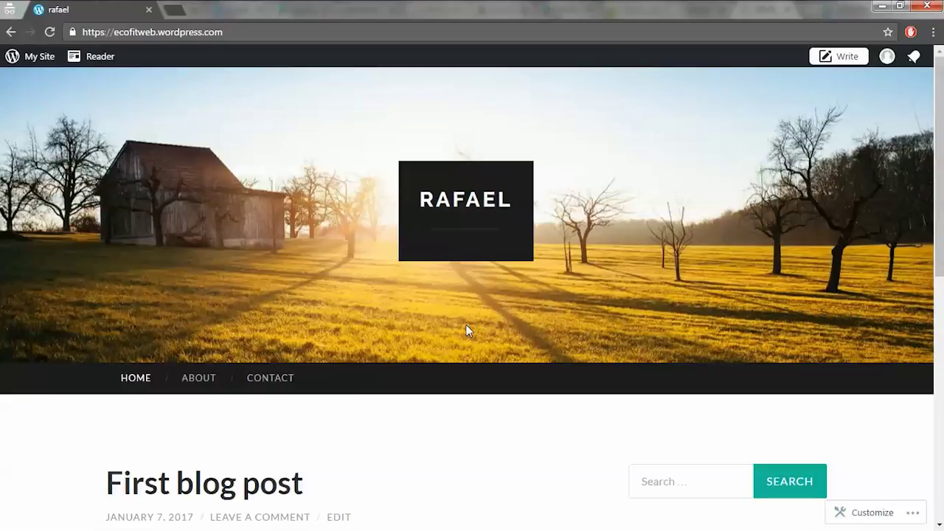
{"action": "scroll", "coordinate": [466, 330], "scroll_direction": "down", "scroll_amount": 4}
{"action": "scroll", "coordinate": [466, 330], "scroll_direction": "down", "scroll_amount": 4}
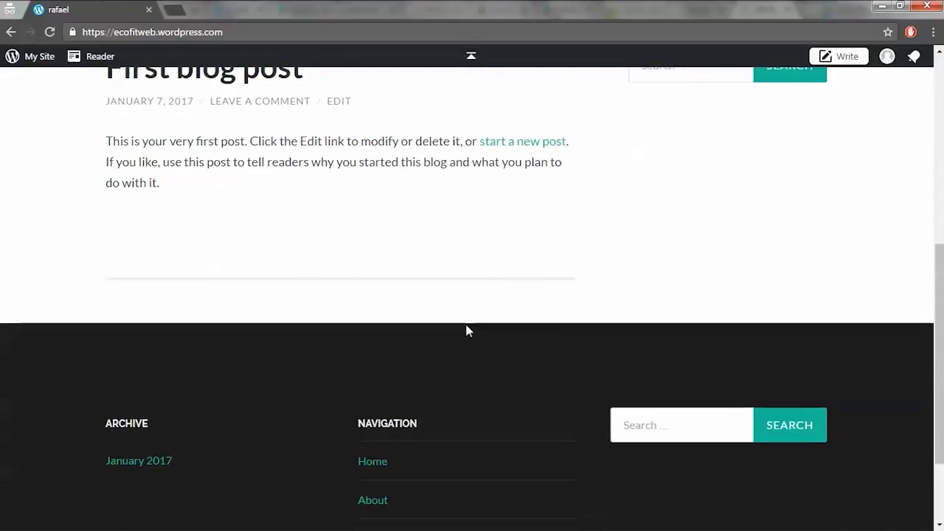
{"action": "scroll", "coordinate": [467, 324], "scroll_direction": "up", "scroll_amount": 2}
{"action": "scroll", "coordinate": [467, 325], "scroll_direction": "up", "scroll_amount": 5}
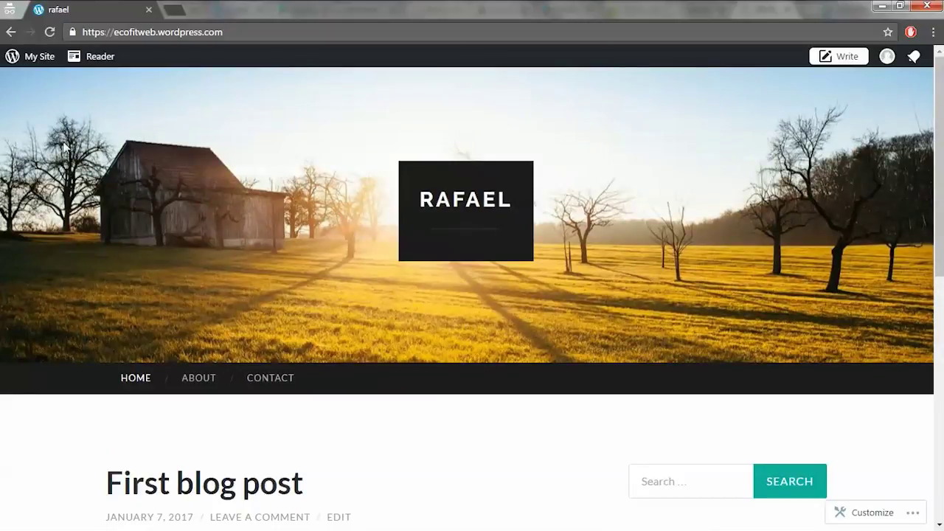
{"action": "left_click", "coordinate": [30, 59]}
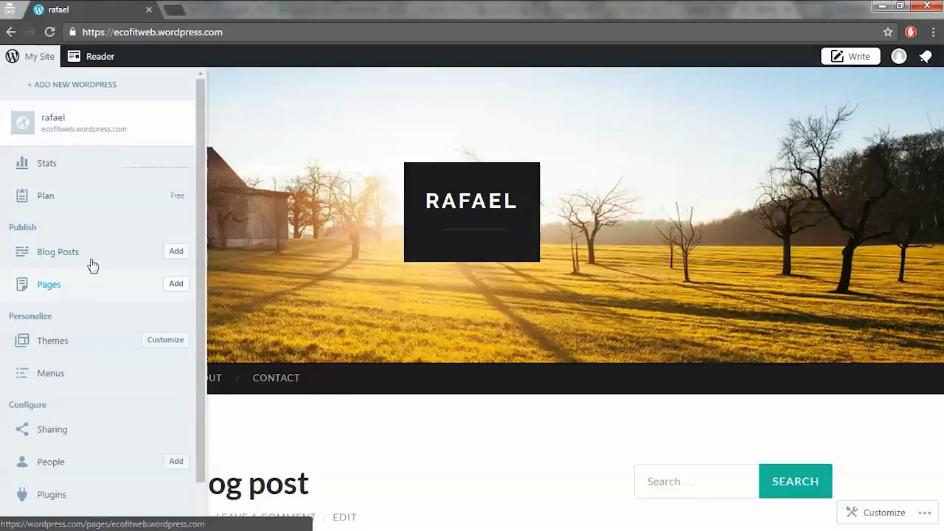
- Add a new blog post from the Blog Posts entry in My Site
{"action": "left_click", "coordinate": [176, 253]}
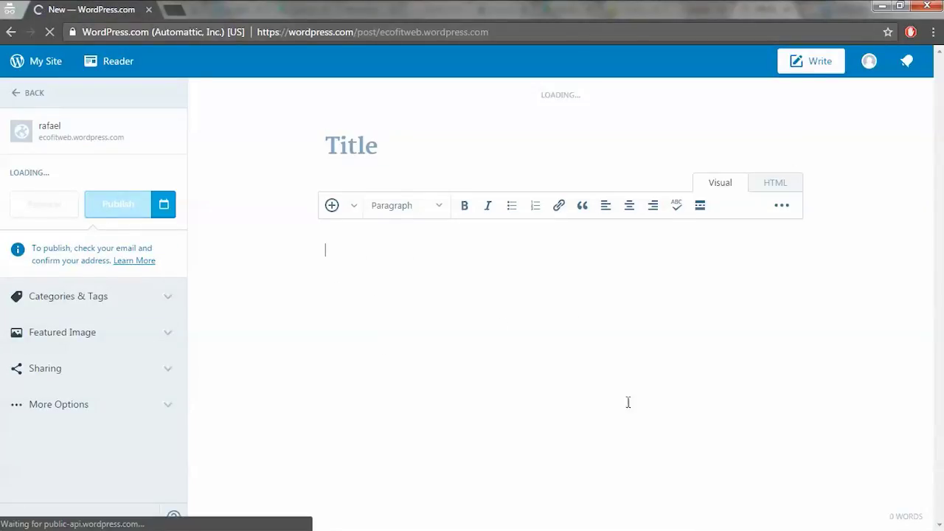
- Type the 'testing' text into the new post's Title field
{"action": "left_click", "coordinate": [363, 153]}
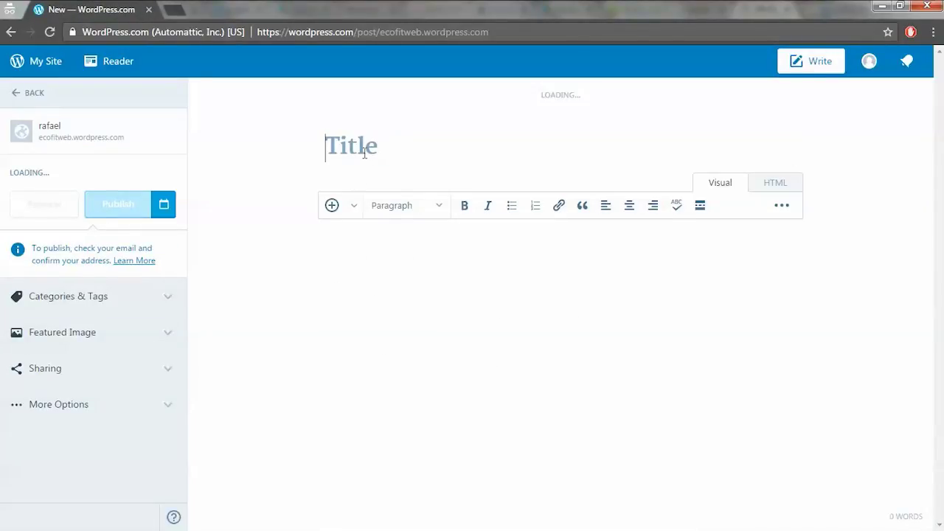
{"action": "type", "text": "test"}
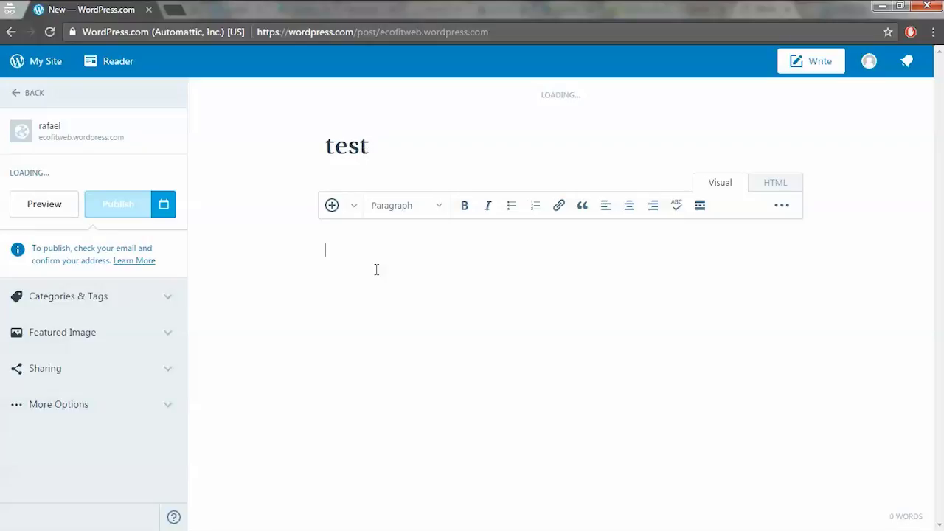
{"action": "type", "text": "ing ... a"}
- Preview the testing draft and scroll through it on the rafael site
{"action": "left_click", "coordinate": [44, 205]}
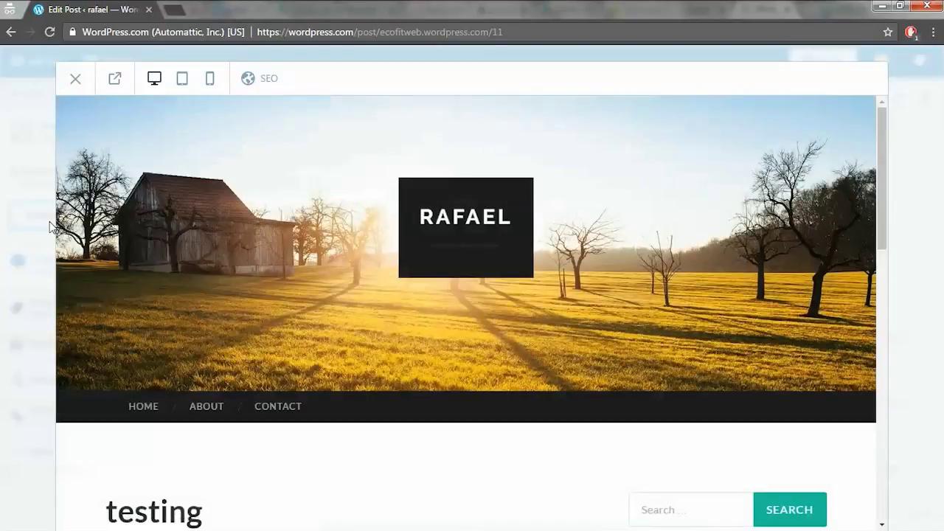
{"action": "scroll", "coordinate": [356, 394], "scroll_direction": "down", "scroll_amount": 5}
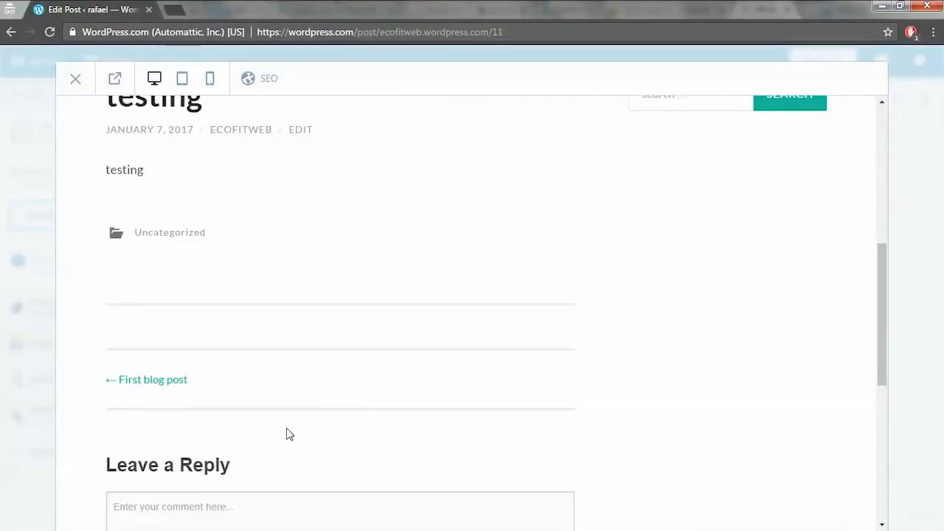
{"action": "scroll", "coordinate": [289, 435], "scroll_direction": "up", "scroll_amount": 2}
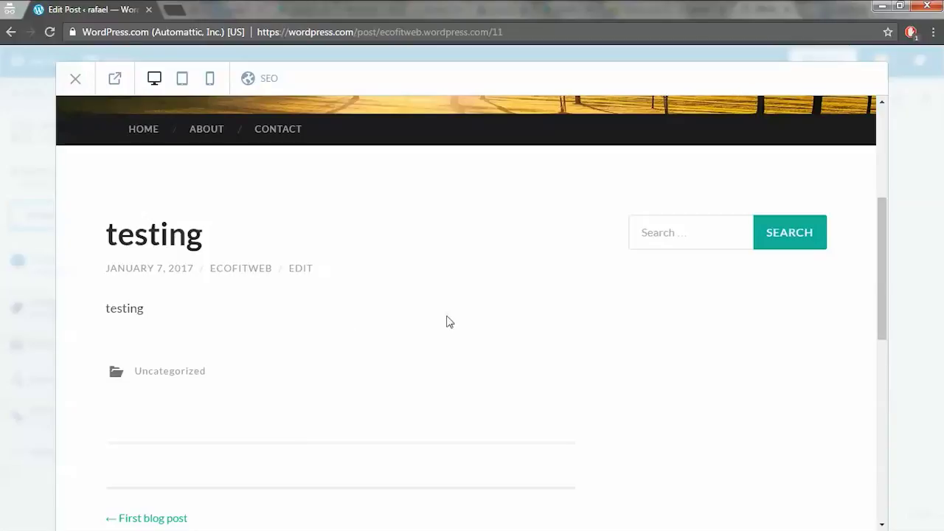
{"action": "scroll", "coordinate": [708, 280], "scroll_direction": "up", "scroll_amount": 4}
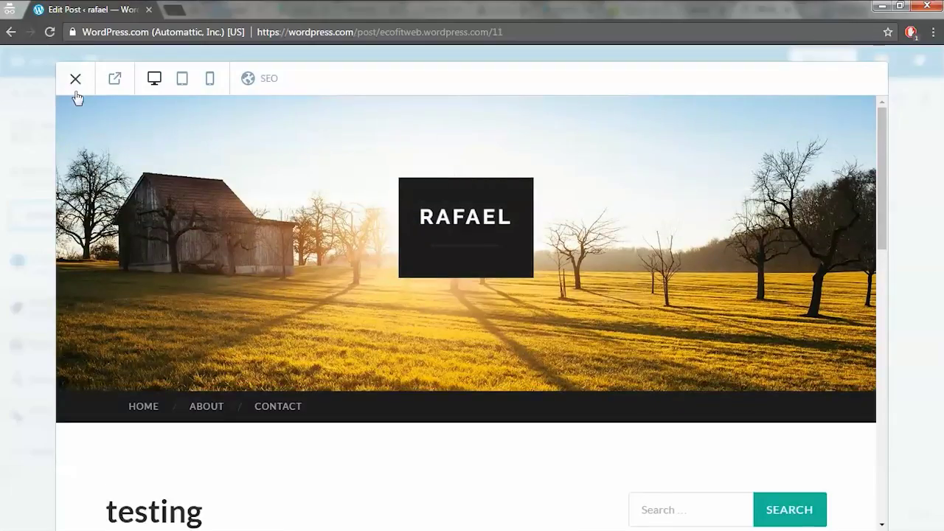
- Close the preview, then expand Categories & Tags, the Tags field and Featured Image settings
{"action": "left_click", "coordinate": [75, 80]}
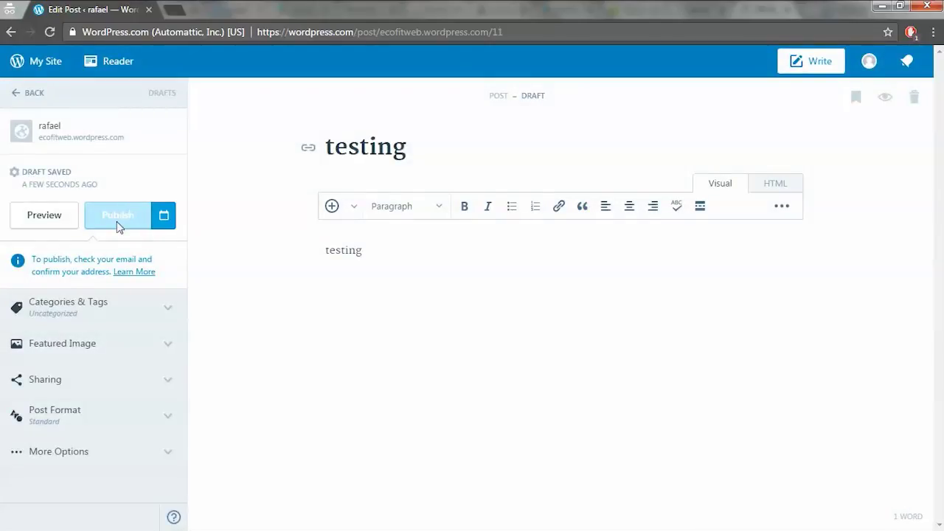
{"action": "left_click", "coordinate": [165, 312]}
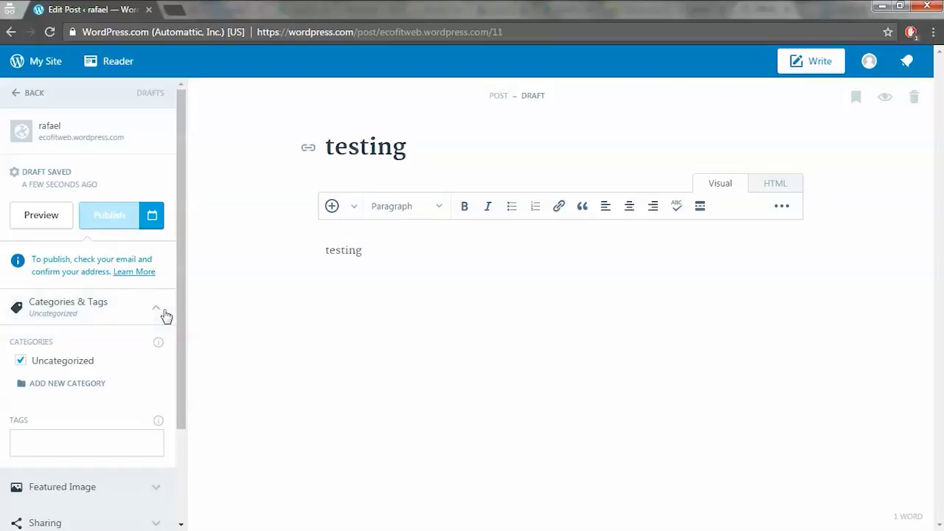
{"action": "left_click_drag", "start_coordinate": [180, 360], "coordinate": [185, 435]}
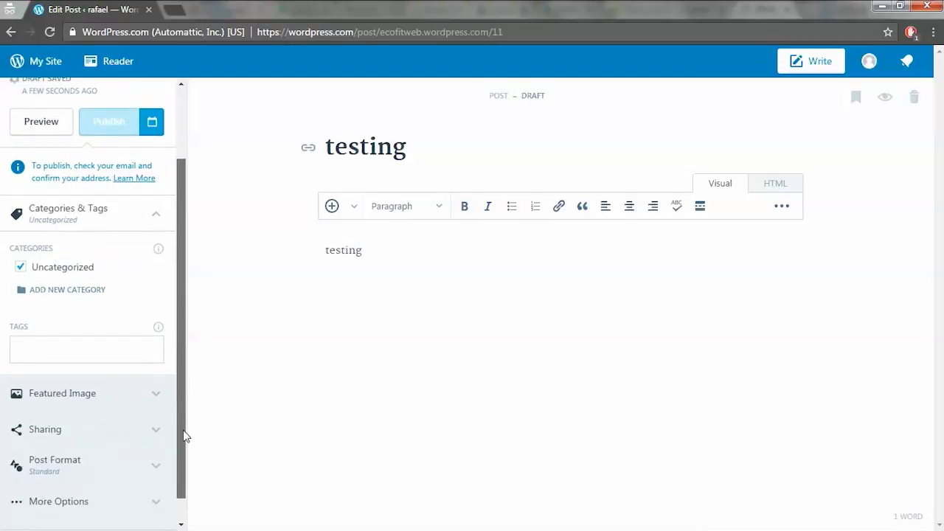
{"action": "left_click", "coordinate": [126, 347]}
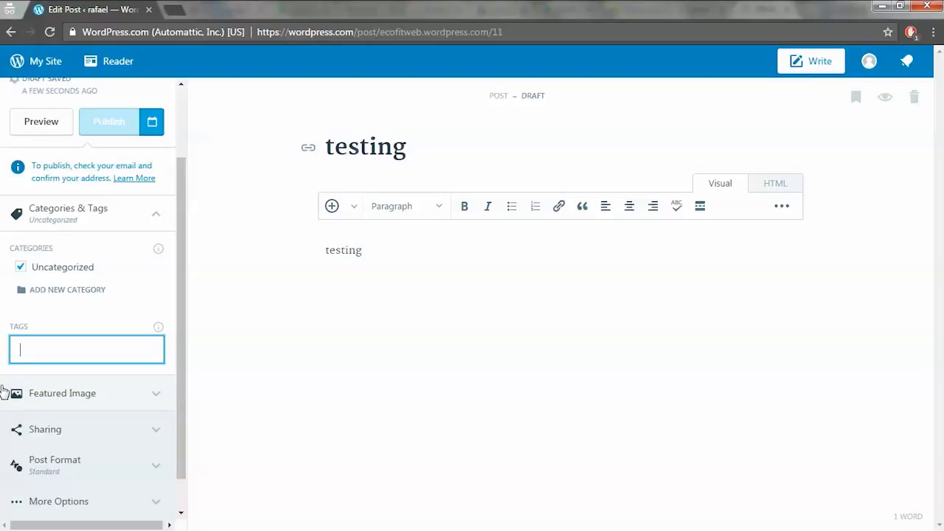
{"action": "left_click", "coordinate": [156, 399]}
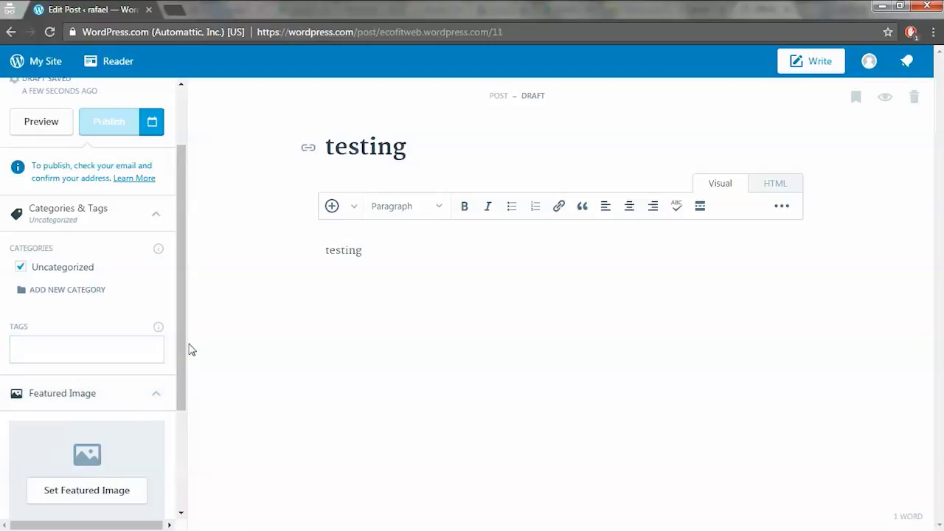
{"action": "scroll", "coordinate": [182, 345], "scroll_direction": "down", "scroll_amount": 3}
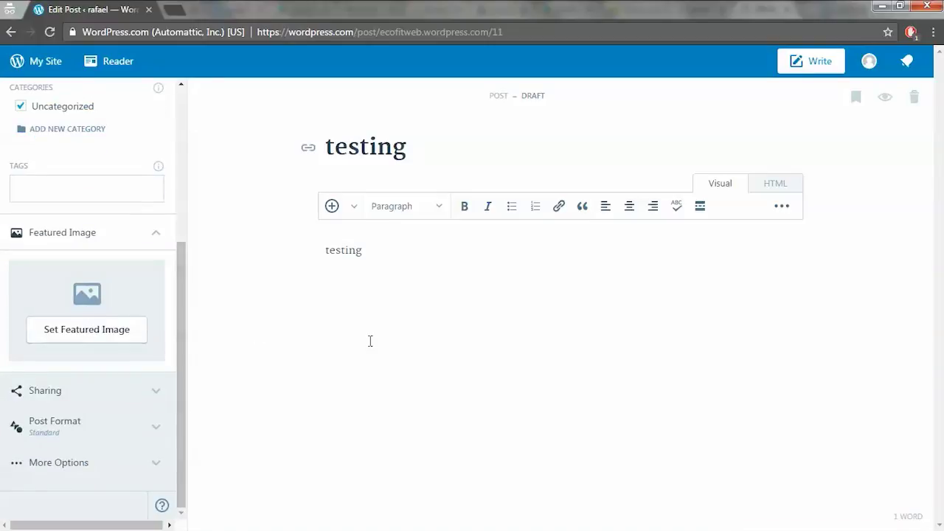
{"action": "left_click_drag", "start_coordinate": [181, 322], "coordinate": [172, 126]}
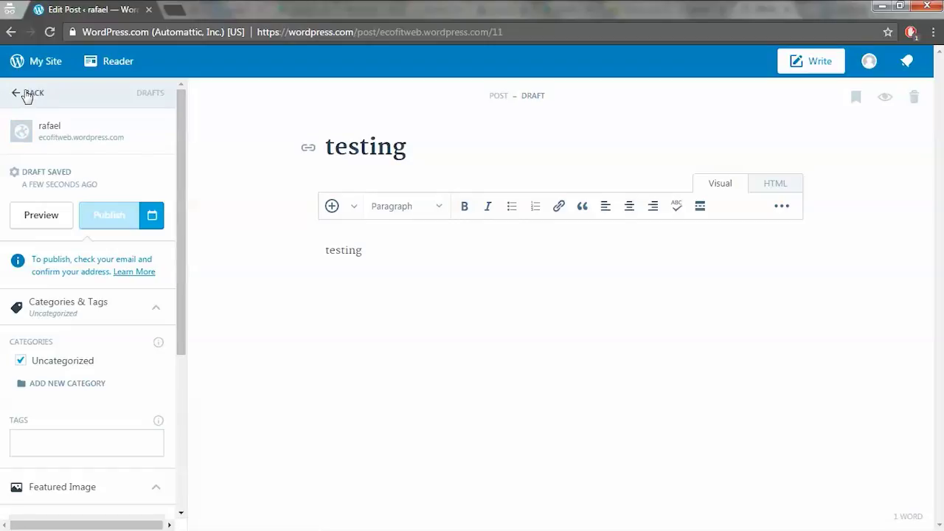
- Go to the site's Pages list, then resume the 'testing' draft via 'Continue editing'
{"action": "left_click", "coordinate": [27, 97]}
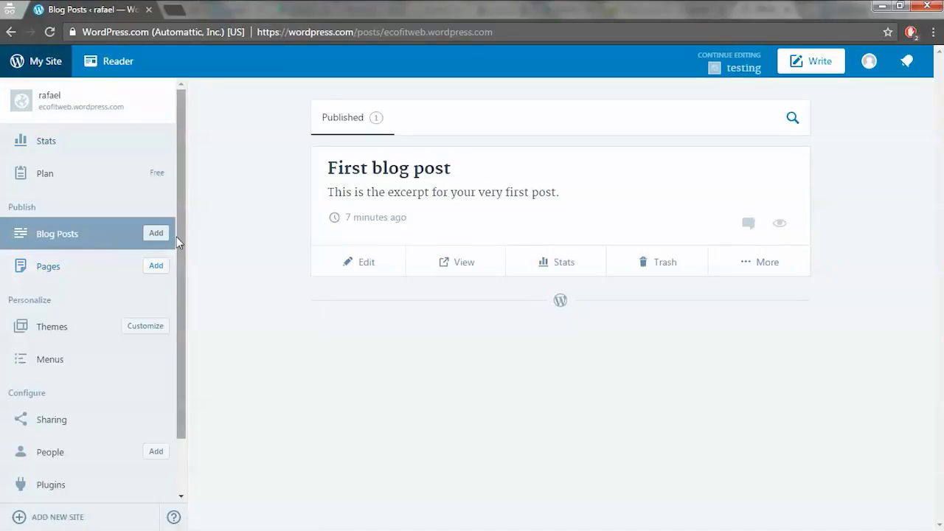
{"action": "scroll", "coordinate": [184, 372], "scroll_direction": "down", "scroll_amount": 2}
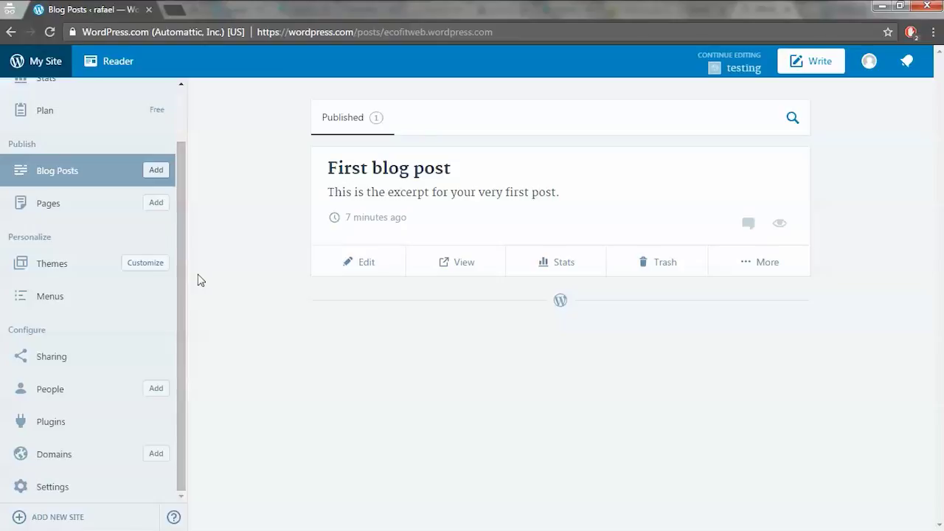
{"action": "left_click", "coordinate": [70, 209]}
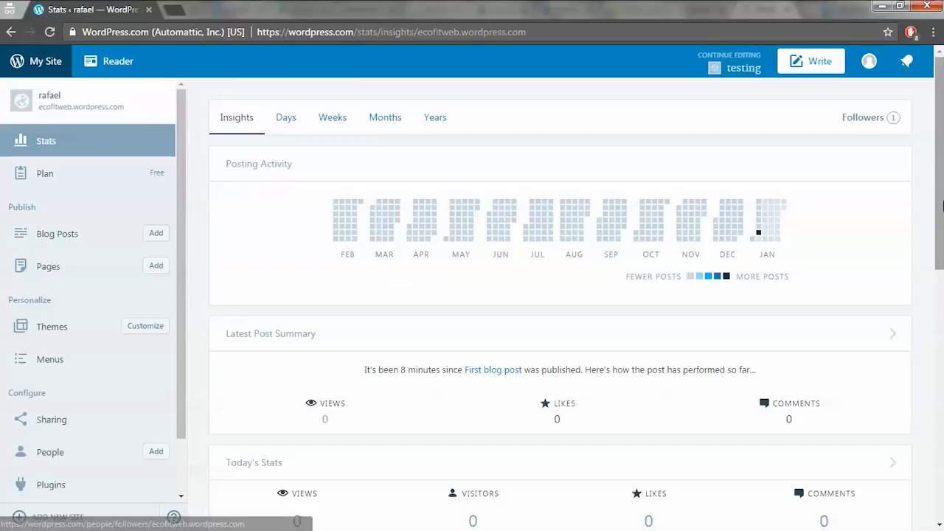
{"action": "left_click", "coordinate": [730, 68]}
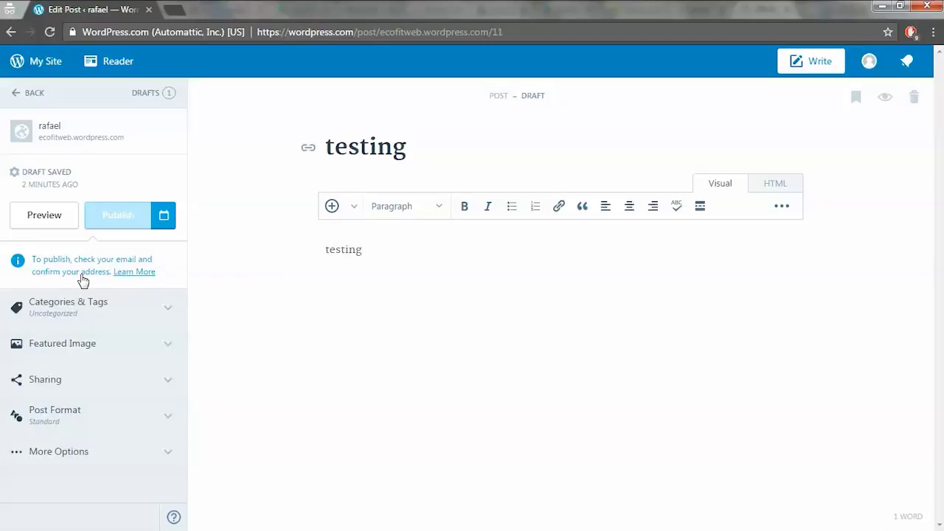
{"action": "left_click", "coordinate": [174, 10]}
{"action": "type", "text": "ee"}
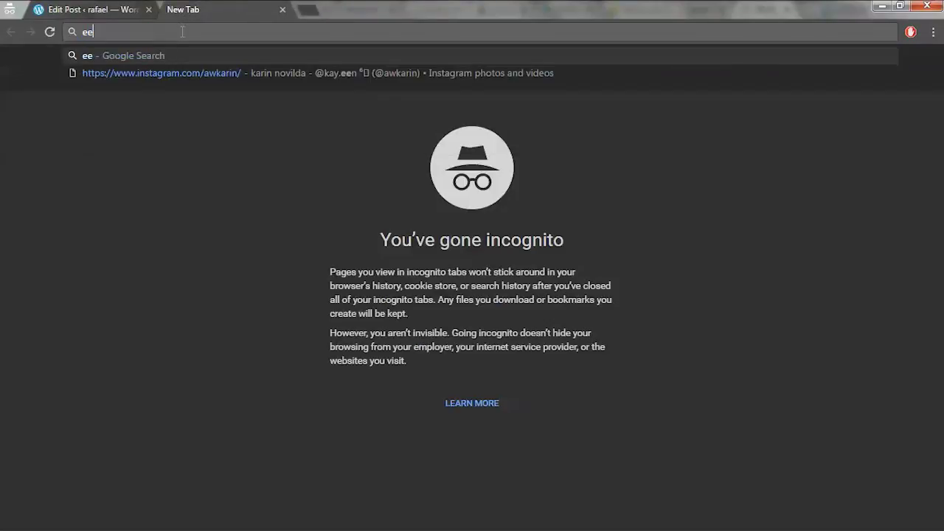
{"action": "type", "text": "ee"}
{"action": "key", "text": "BackSpace"}
{"action": "key", "text": "BackSpace"}
{"action": "key", "text": "BackSpace"}
{"action": "key", "text": "BackSpace"}
{"action": "type", "text": "ww"}
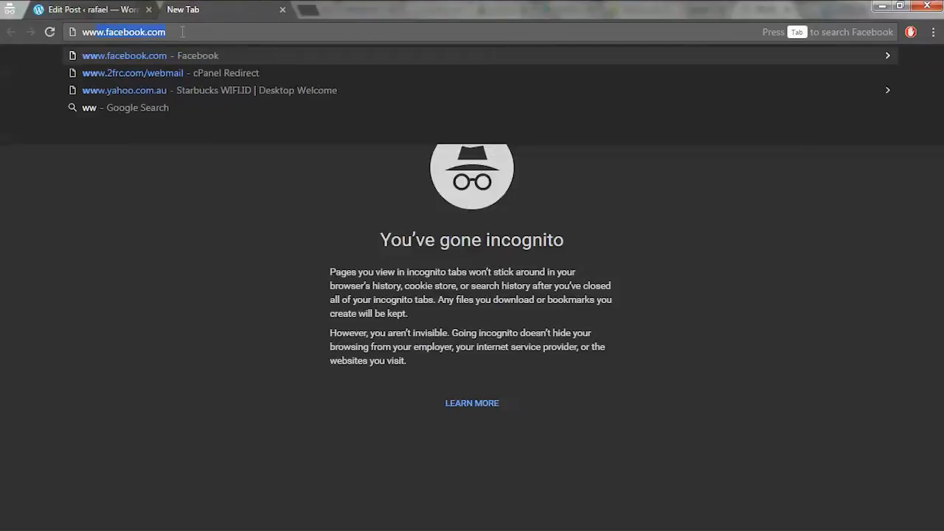
{"action": "key", "text": "BackSpace"}
{"action": "type", "text": "w.gmail"}
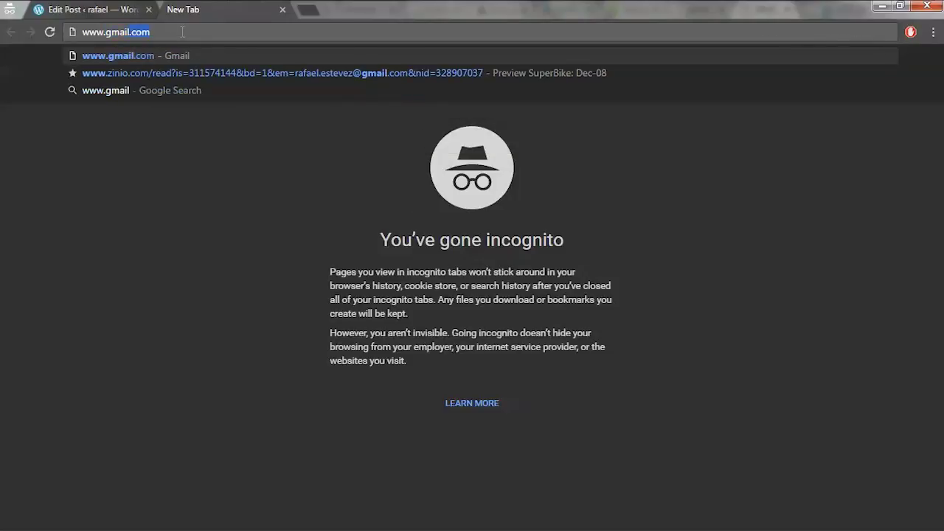
{"action": "key", "text": "Return"}
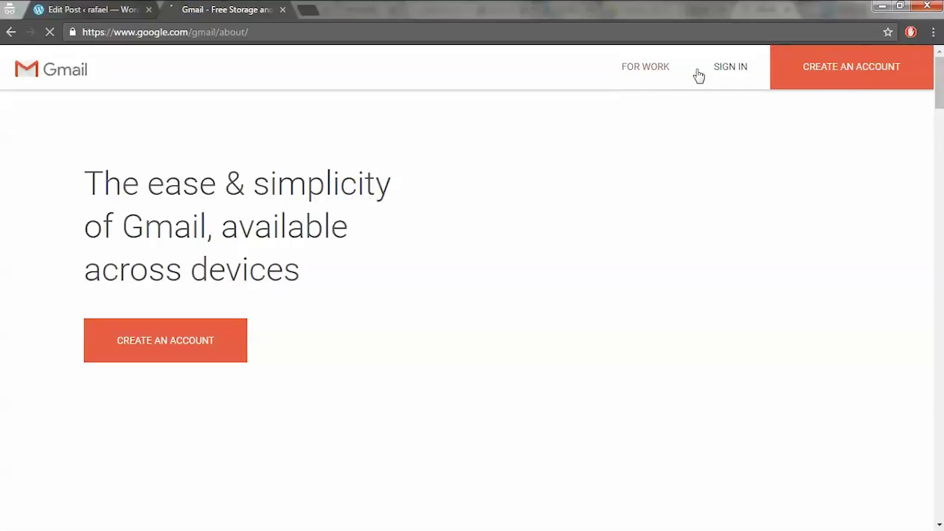
- Sign in to Gmail and use Confirm Now in WordPress.com's 'Activate ecofitweb' email
{"action": "left_click", "coordinate": [726, 70]}
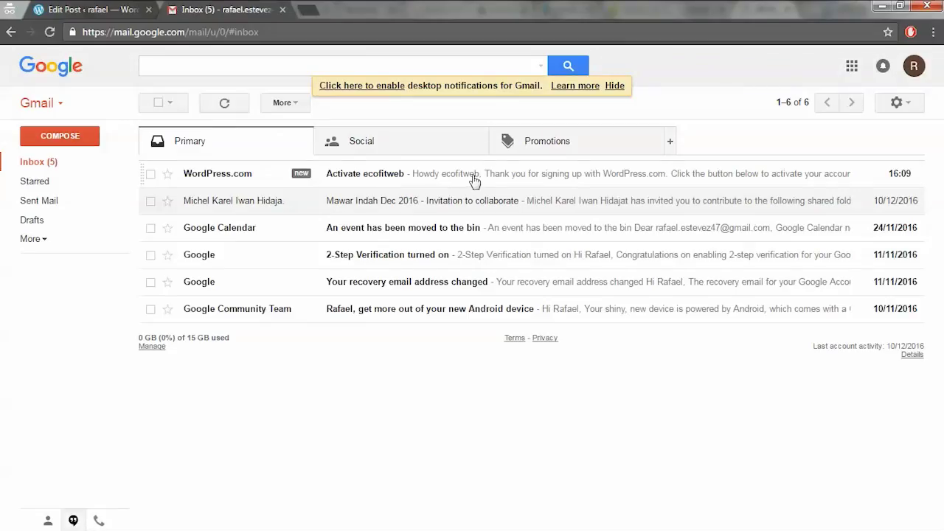
{"action": "left_click", "coordinate": [474, 177]}
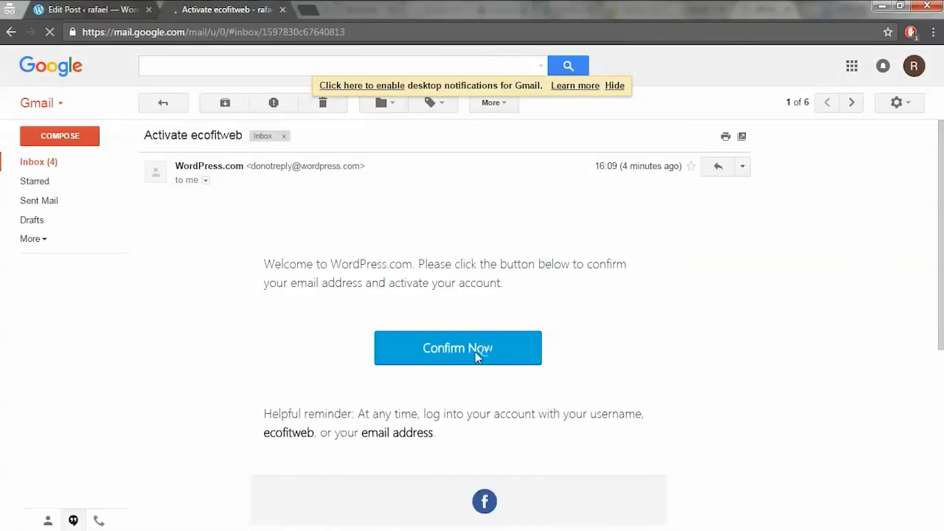
{"action": "left_click", "coordinate": [478, 353]}
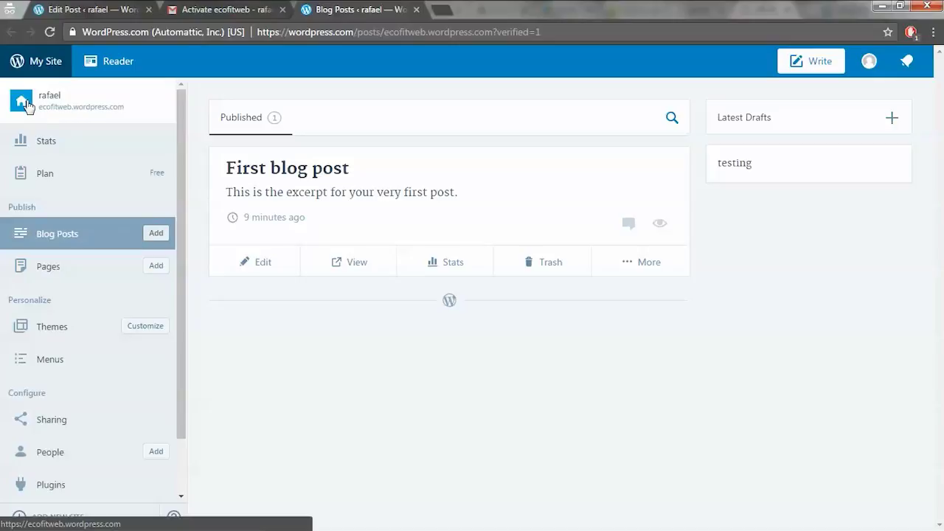
- Open the live rafael blog in its own tab, scroll through it, then return to the 'testing' draft
{"action": "right_click", "coordinate": [26, 103]}
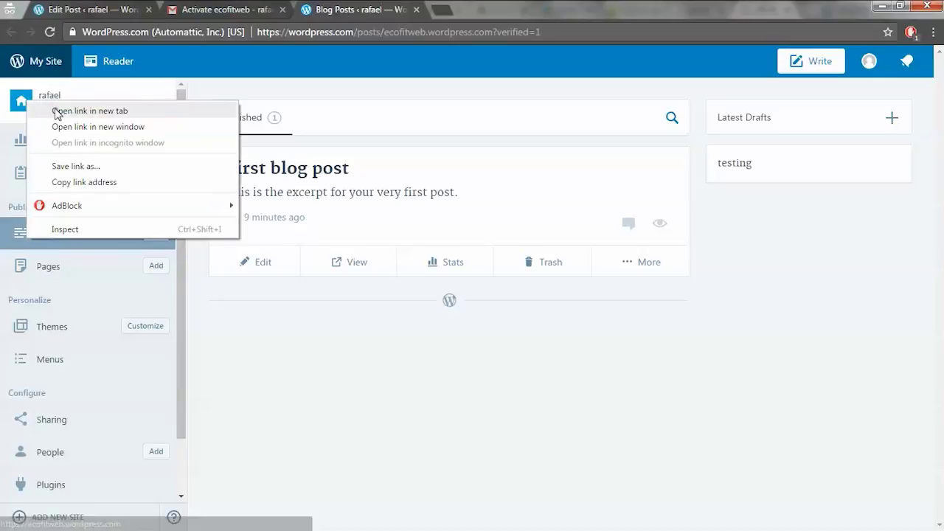
{"action": "left_click", "coordinate": [59, 111]}
{"action": "left_click", "coordinate": [495, 16]}
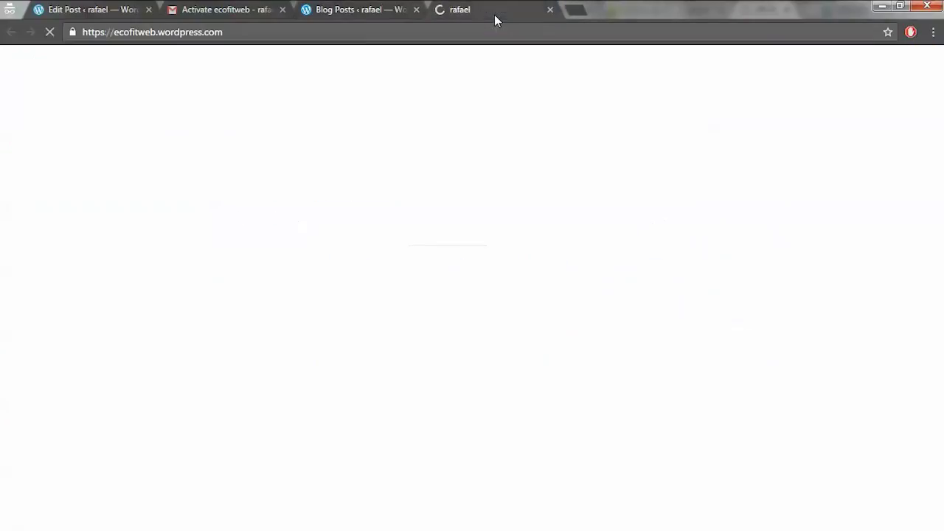
{"action": "scroll", "coordinate": [456, 402], "scroll_direction": "down", "scroll_amount": 5}
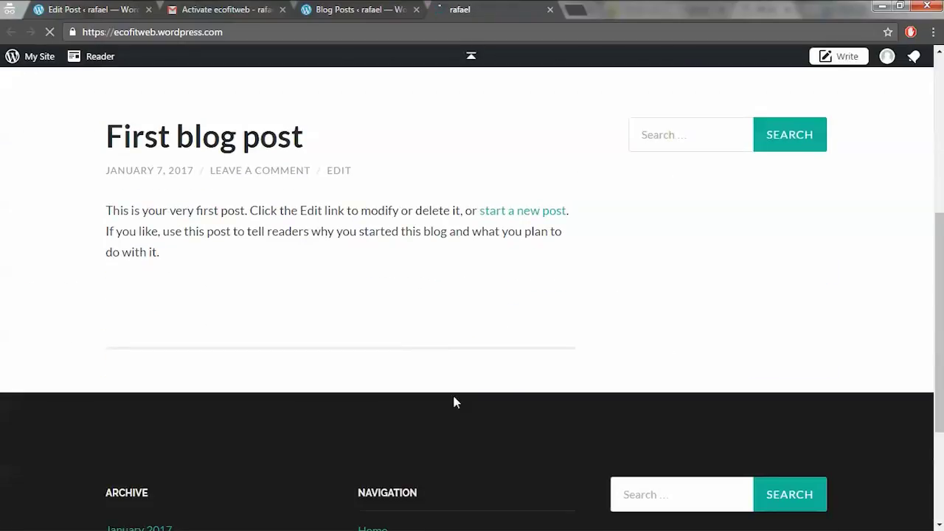
{"action": "scroll", "coordinate": [453, 400], "scroll_direction": "up", "scroll_amount": 3}
{"action": "scroll", "coordinate": [453, 400], "scroll_direction": "down", "scroll_amount": 2}
{"action": "scroll", "coordinate": [453, 401], "scroll_direction": "down", "scroll_amount": 4}
{"action": "scroll", "coordinate": [453, 398], "scroll_direction": "up", "scroll_amount": 6}
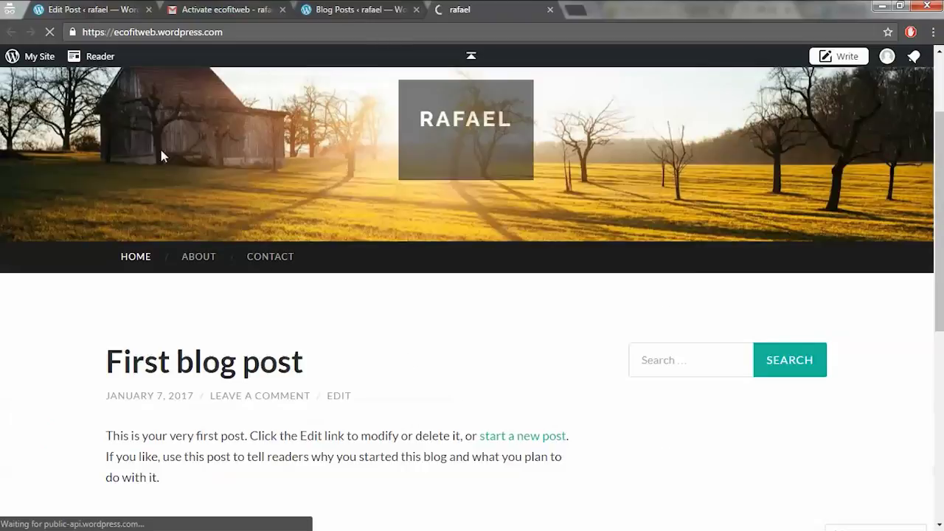
{"action": "left_click", "coordinate": [77, 11]}
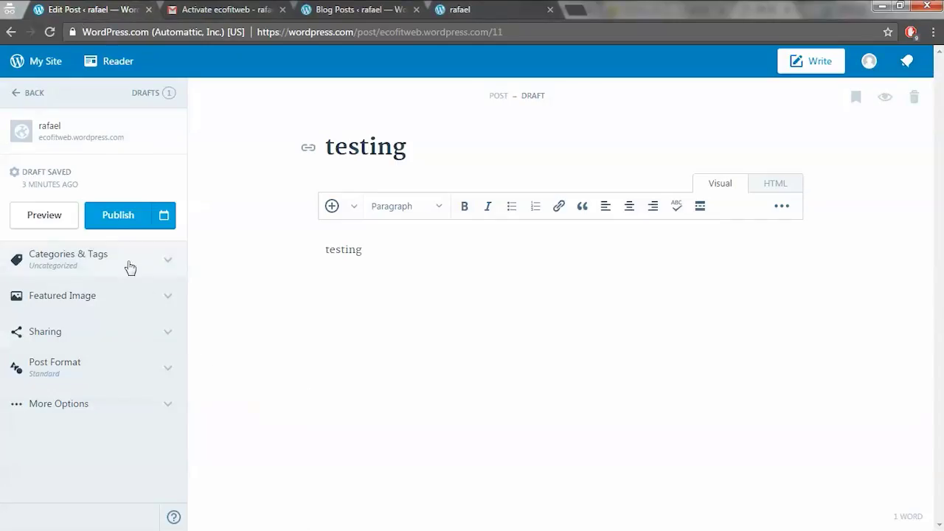
- Publish the 'testing' post and return to the rafael blog tab
{"action": "left_click", "coordinate": [122, 220]}
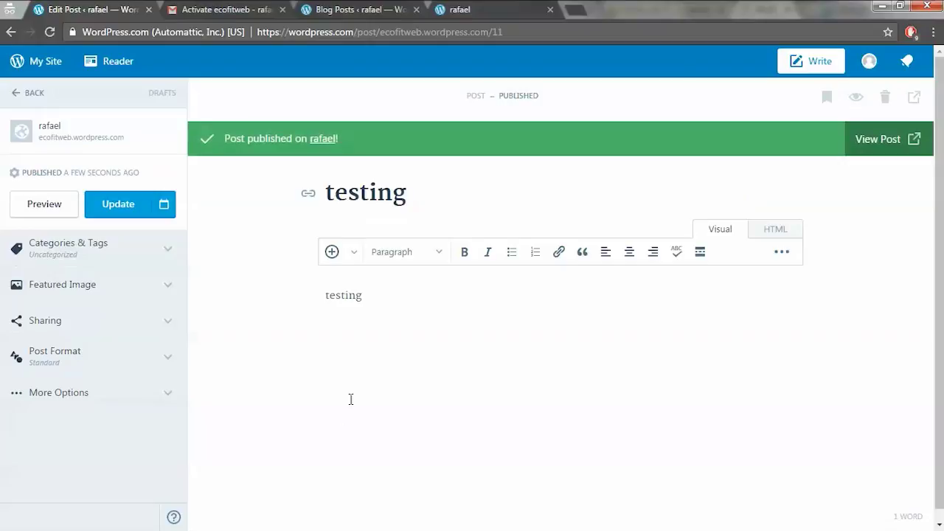
{"action": "left_click", "coordinate": [452, 11]}
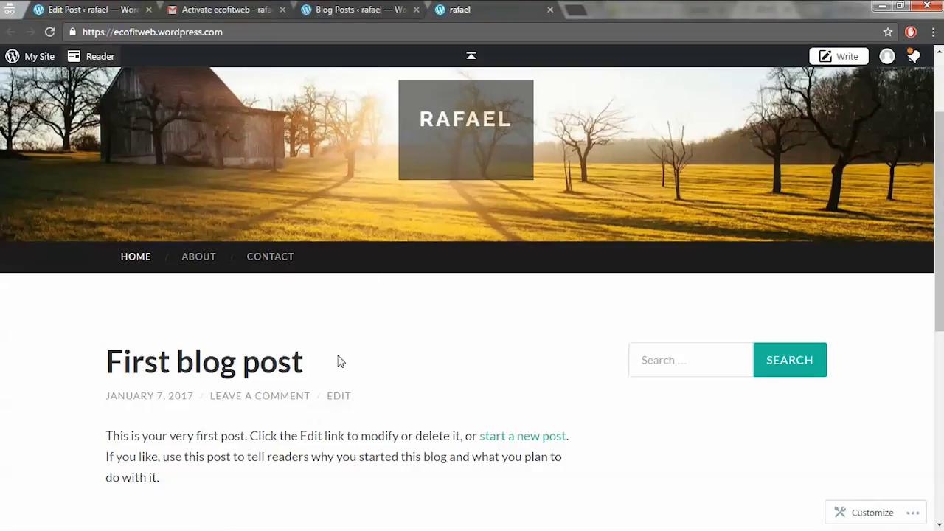
- Reload the rafael blog and scroll to see 'testing' above 'First blog post'
{"action": "right_click", "coordinate": [368, 312]}
{"action": "left_click", "coordinate": [405, 352]}
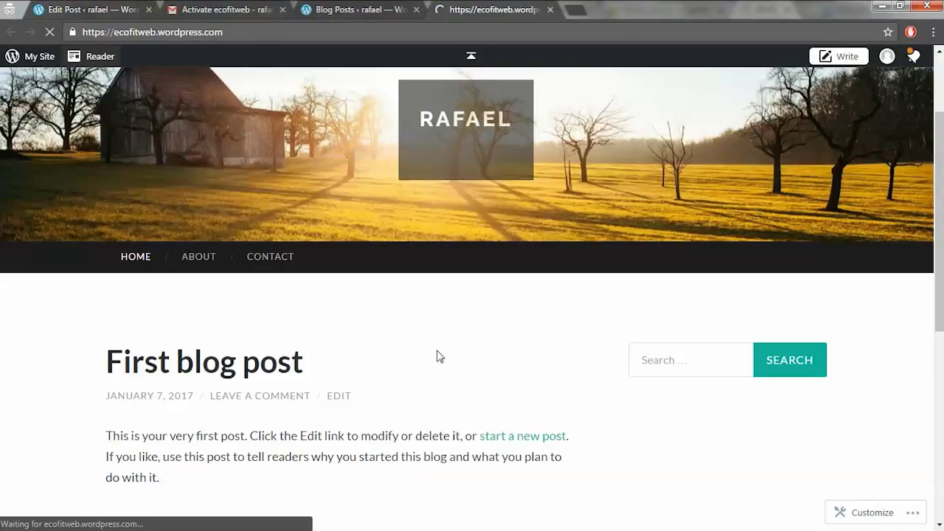
{"action": "scroll", "coordinate": [281, 394], "scroll_direction": "down", "scroll_amount": 1}
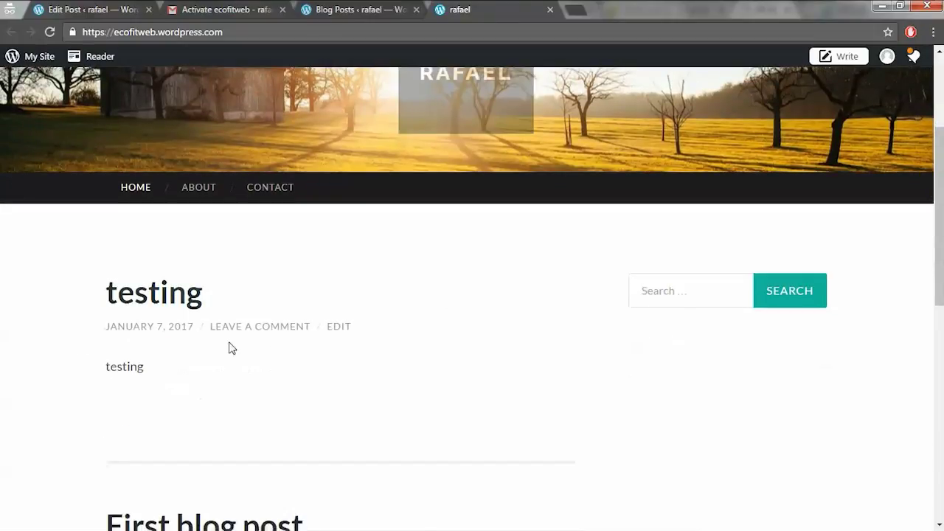
{"action": "scroll", "coordinate": [241, 366], "scroll_direction": "down", "scroll_amount": 2}
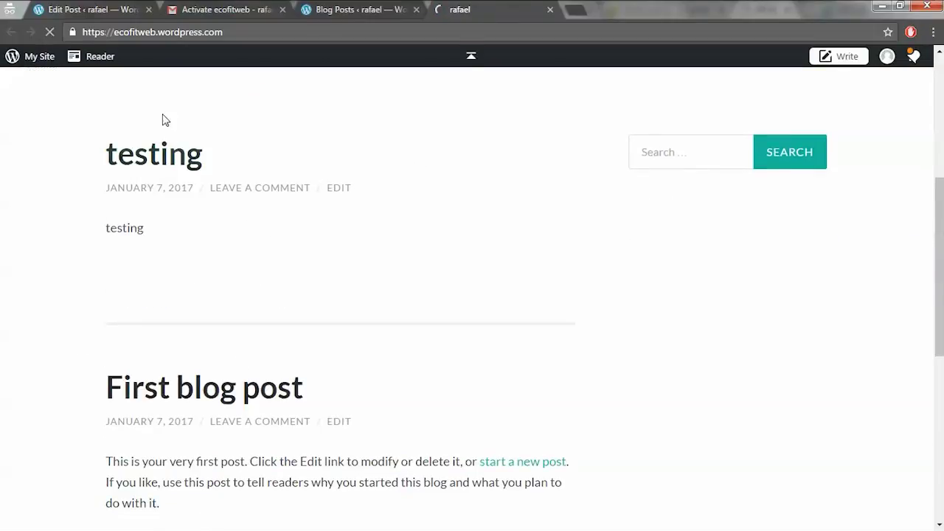
- Go from the editor to the WordPress.com dashboard and open the Blog Posts list
{"action": "left_click", "coordinate": [96, 10]}
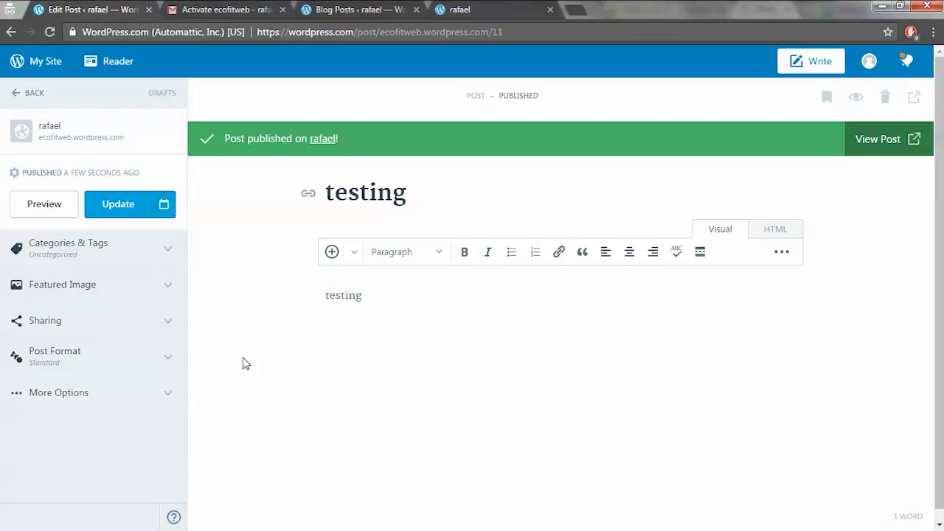
{"action": "left_click", "coordinate": [18, 94]}
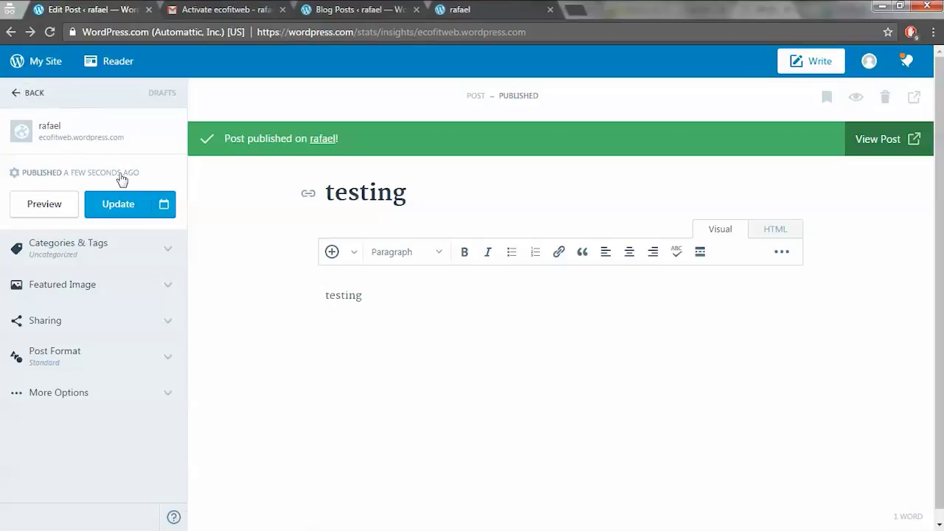
{"action": "left_click", "coordinate": [477, 10]}
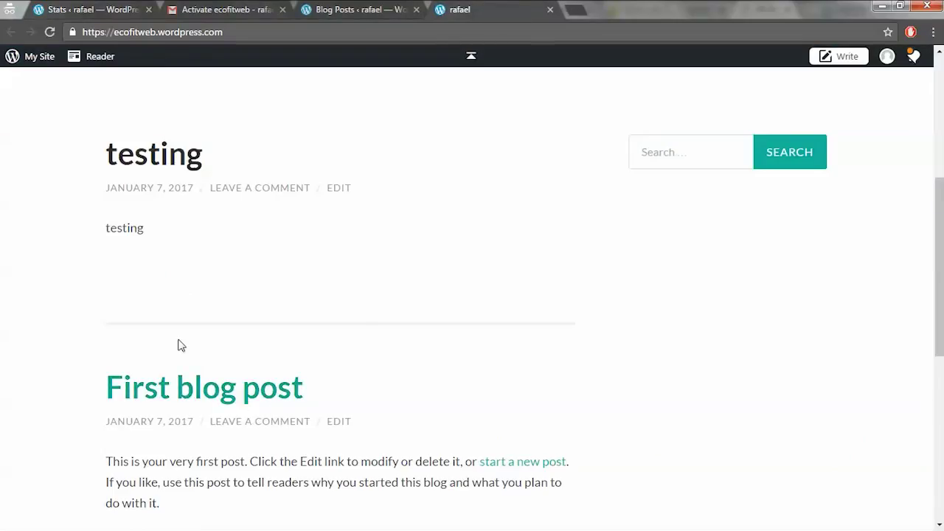
{"action": "left_click", "coordinate": [87, 12]}
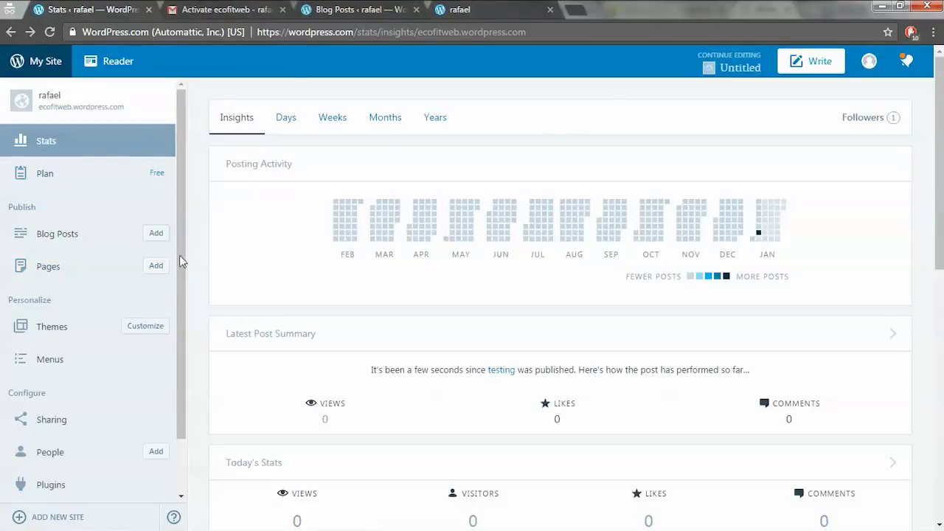
{"action": "left_click", "coordinate": [104, 241]}
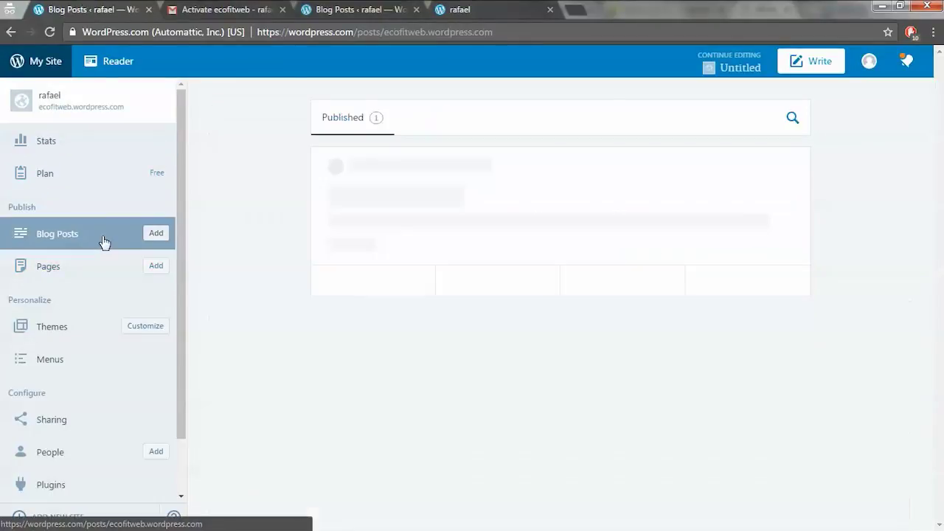